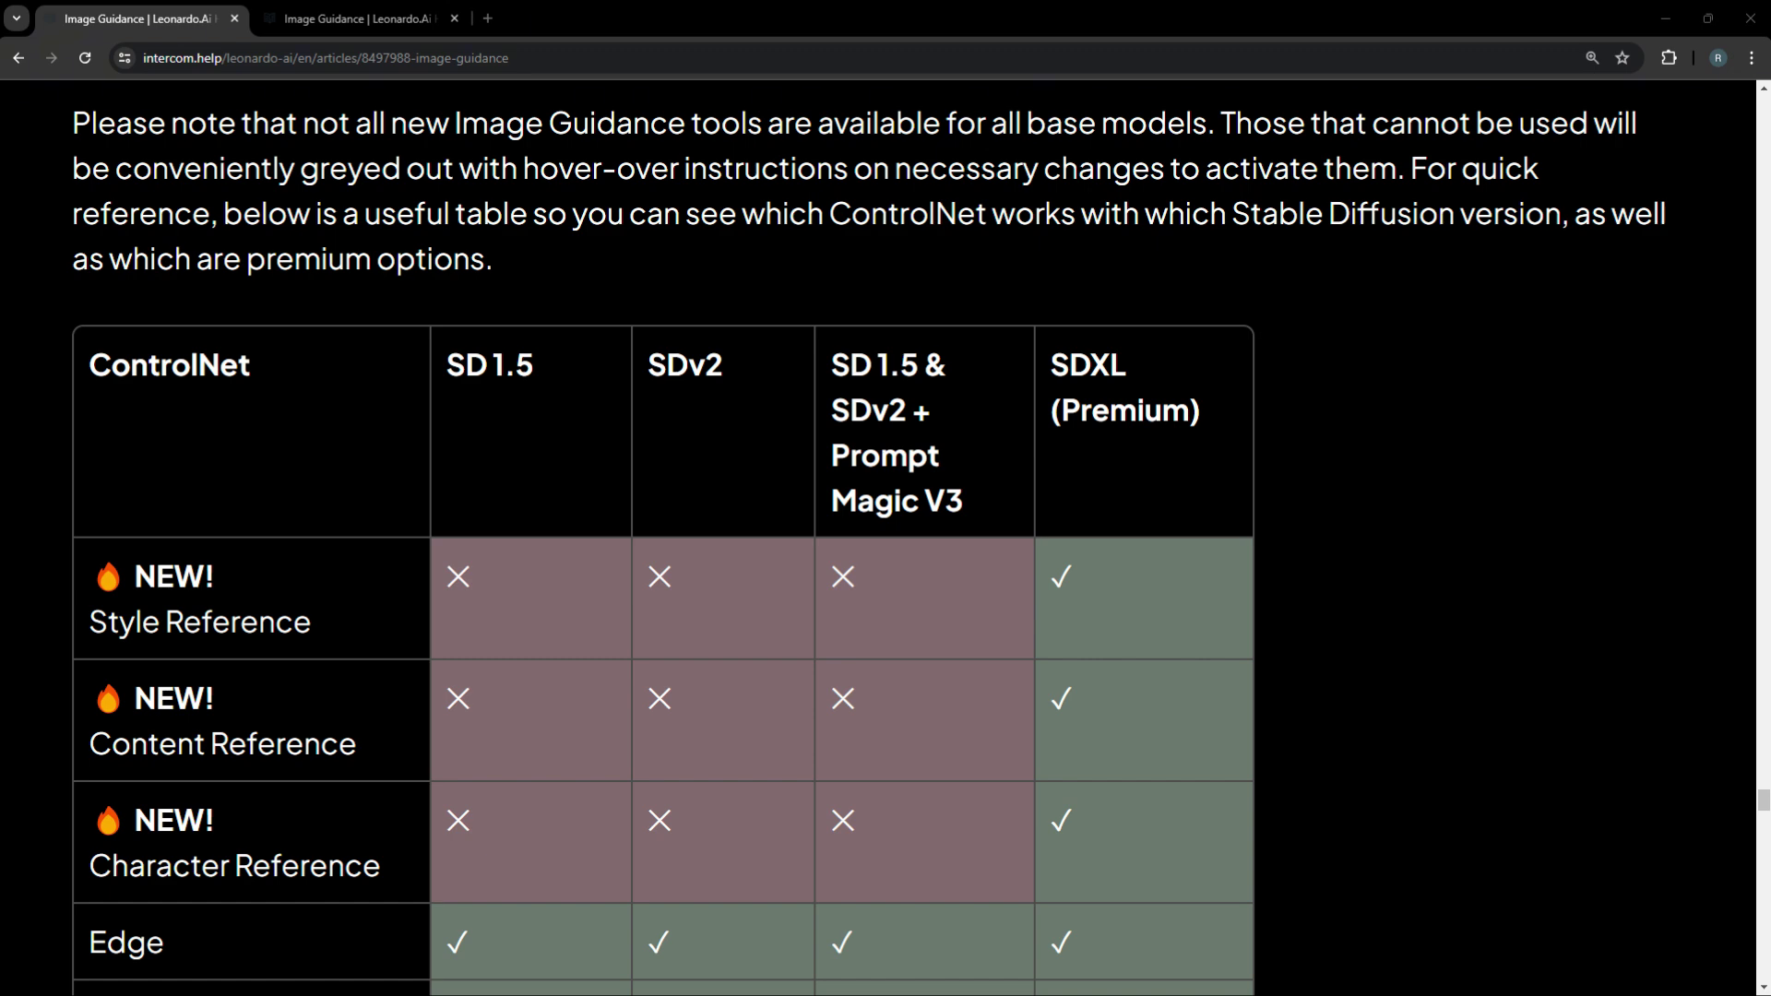
Switch to the tab showing the Help Center's Character Reference tips section
{"action": "key", "text": "ctrl+Tab"}
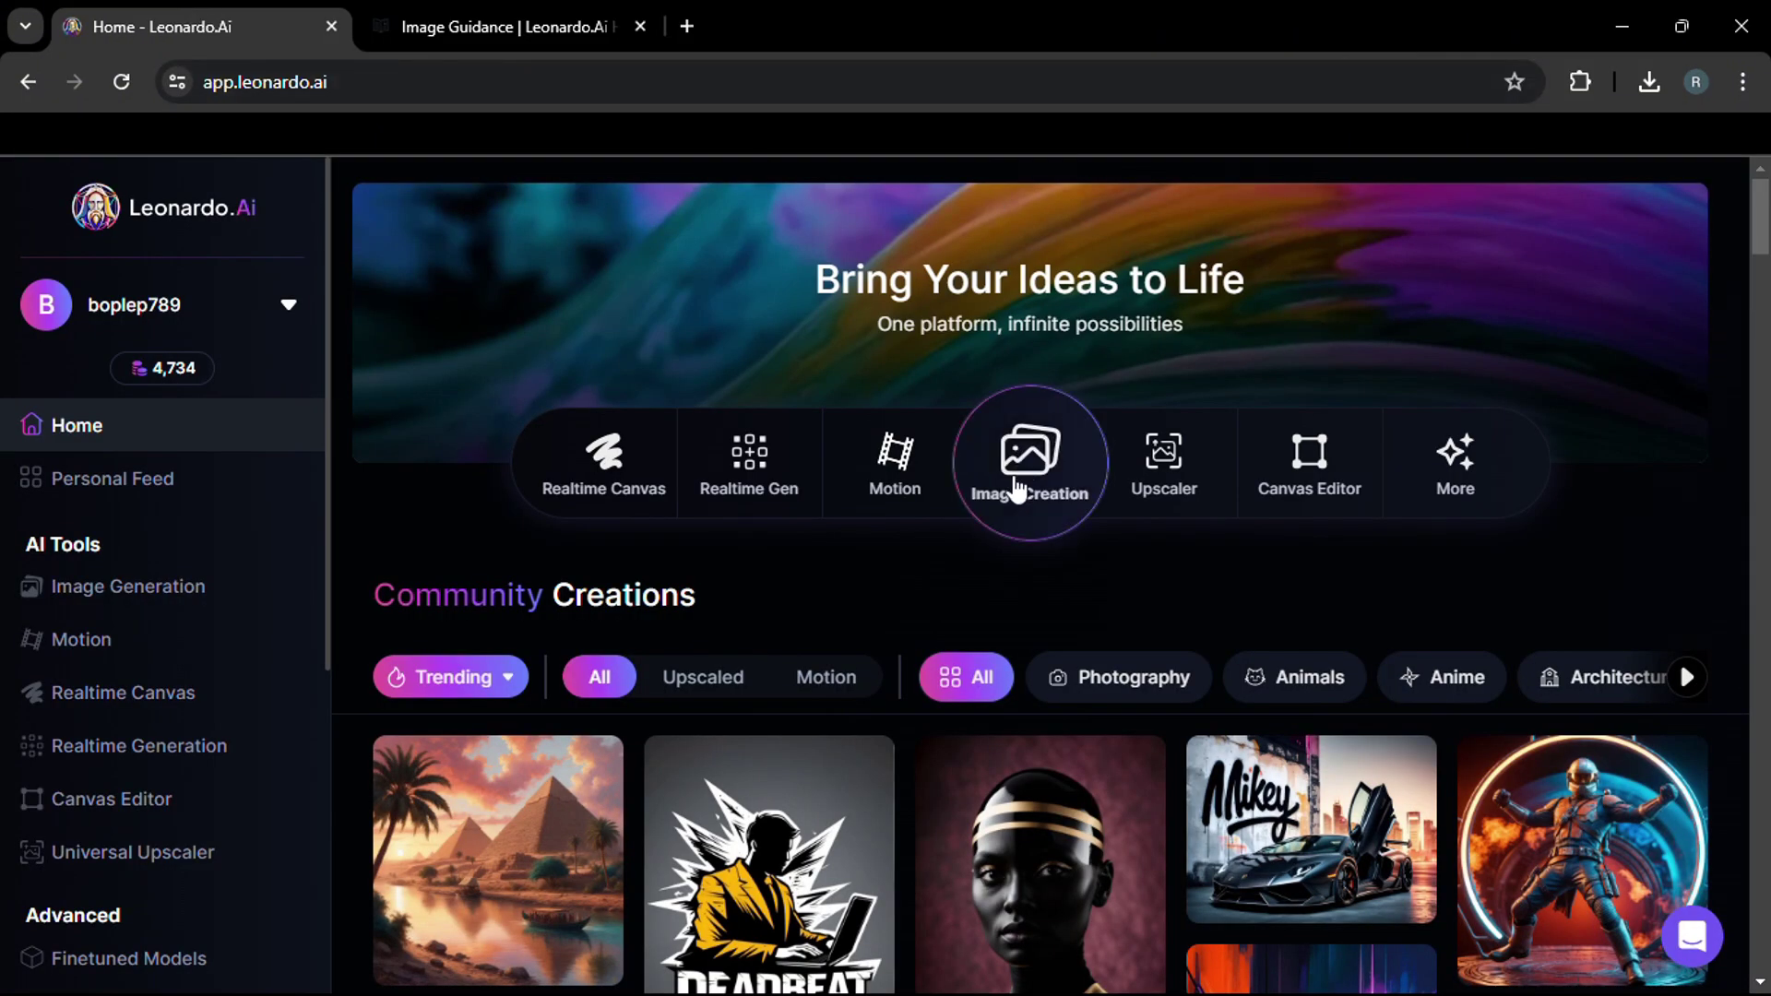
Open AI Image Creation, keeping the AlbedoBase XL model and Dynamic preset style
{"action": "left_click", "coordinate": [1049, 520]}
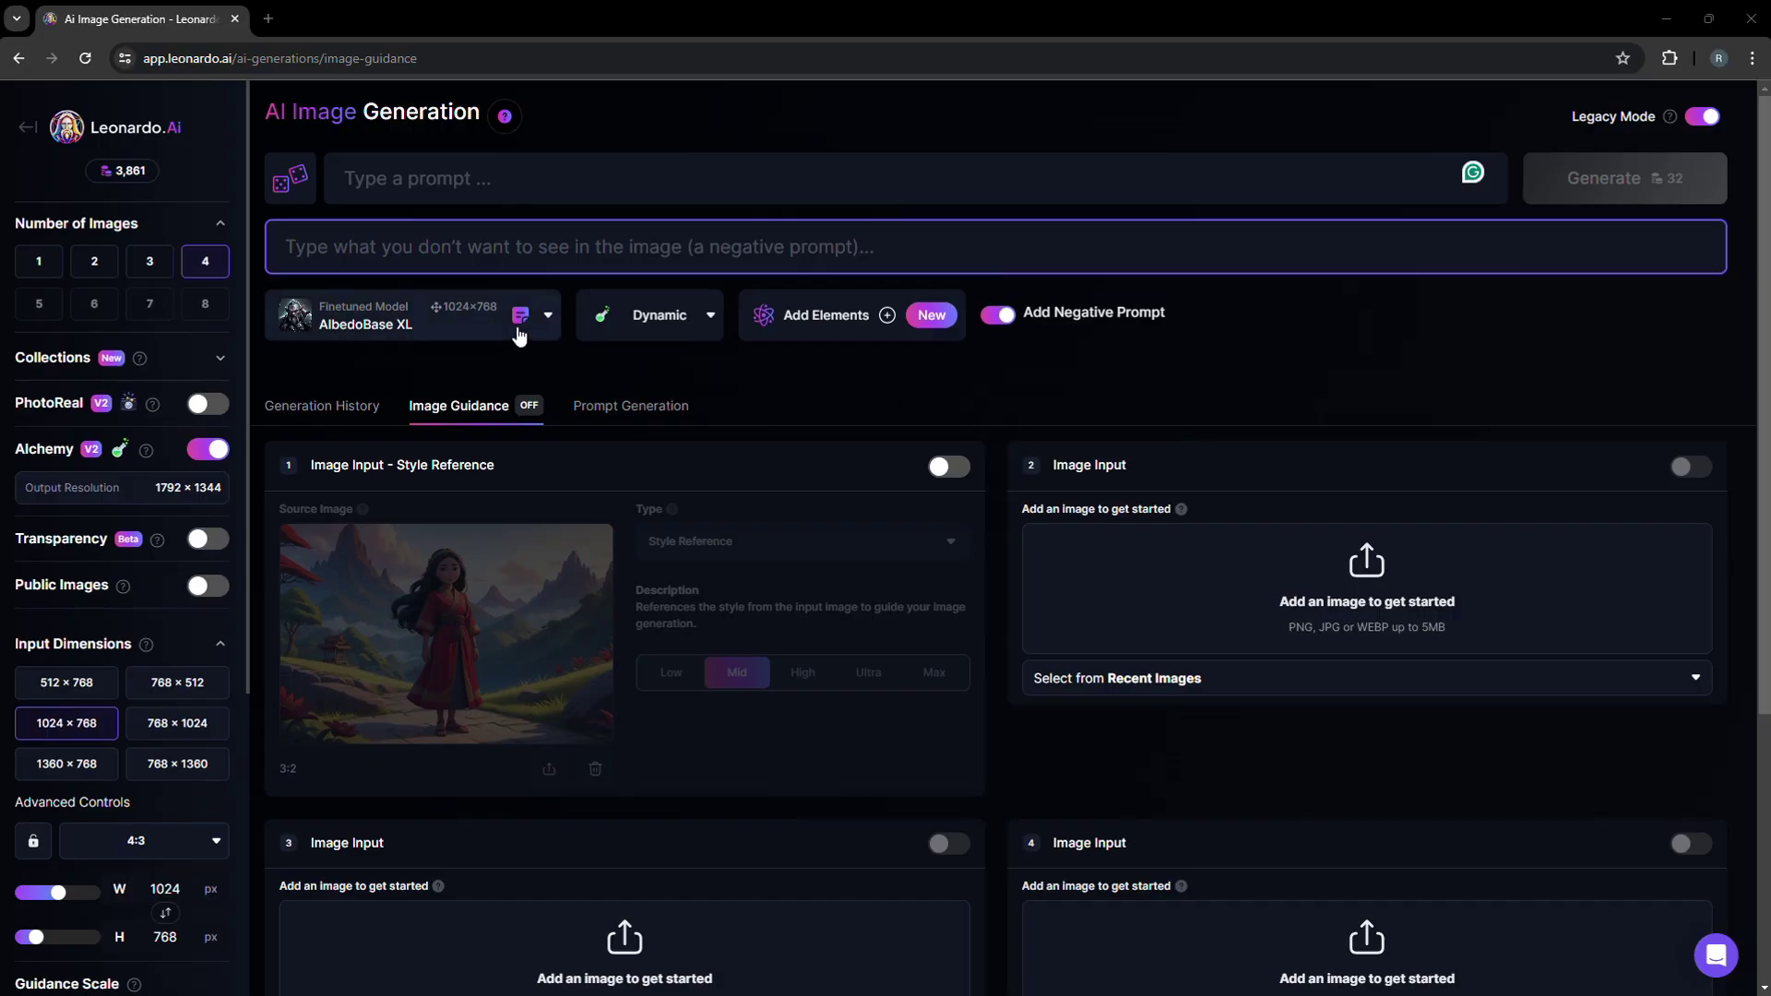
{"action": "left_click", "coordinate": [522, 332]}
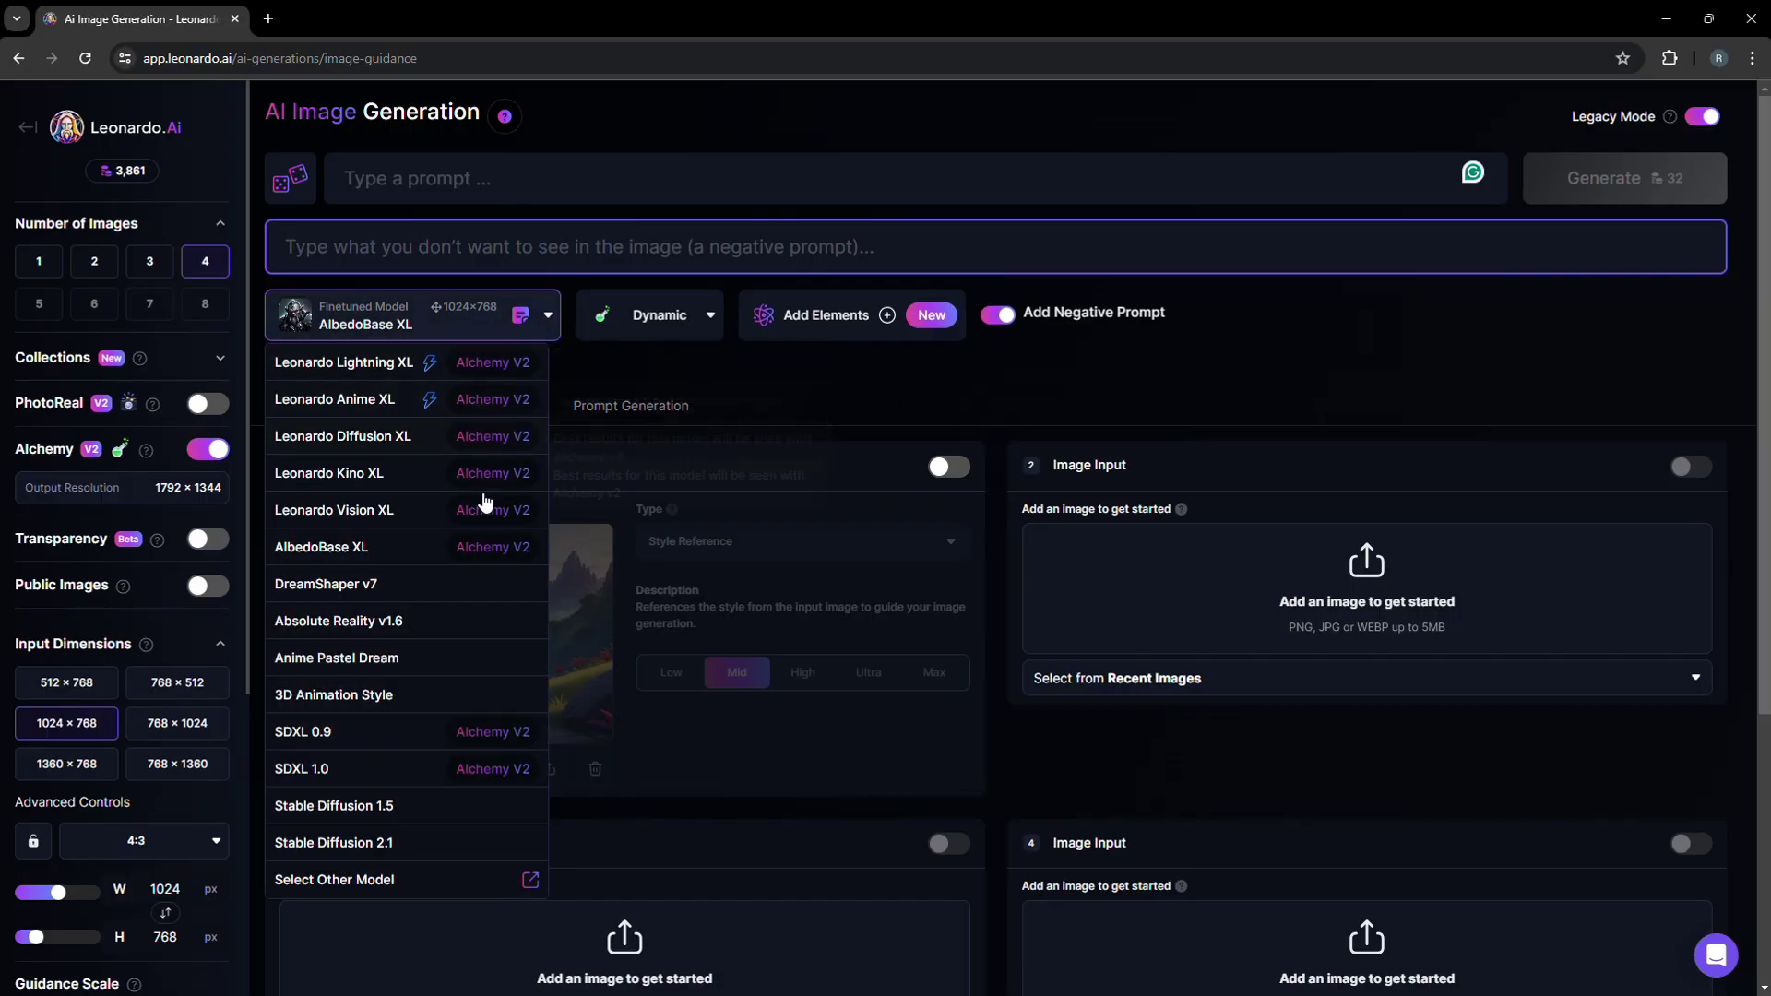
{"action": "left_click", "coordinate": [470, 548]}
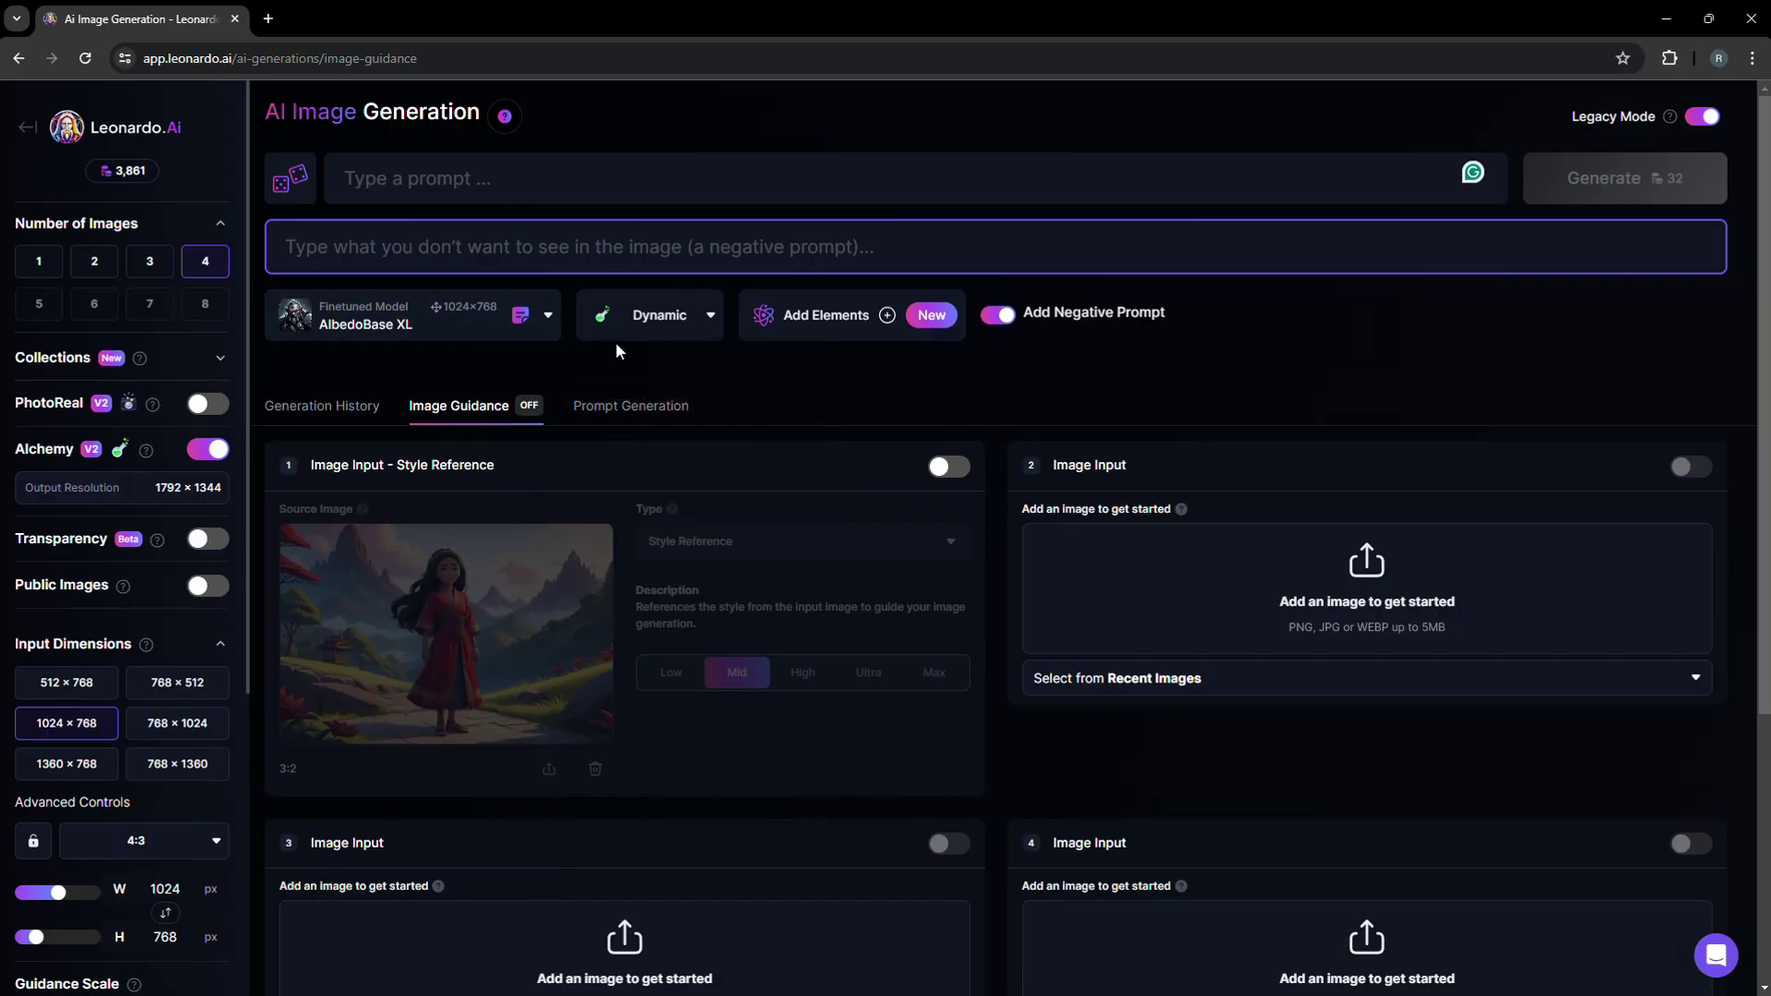
{"action": "left_click", "coordinate": [711, 326]}
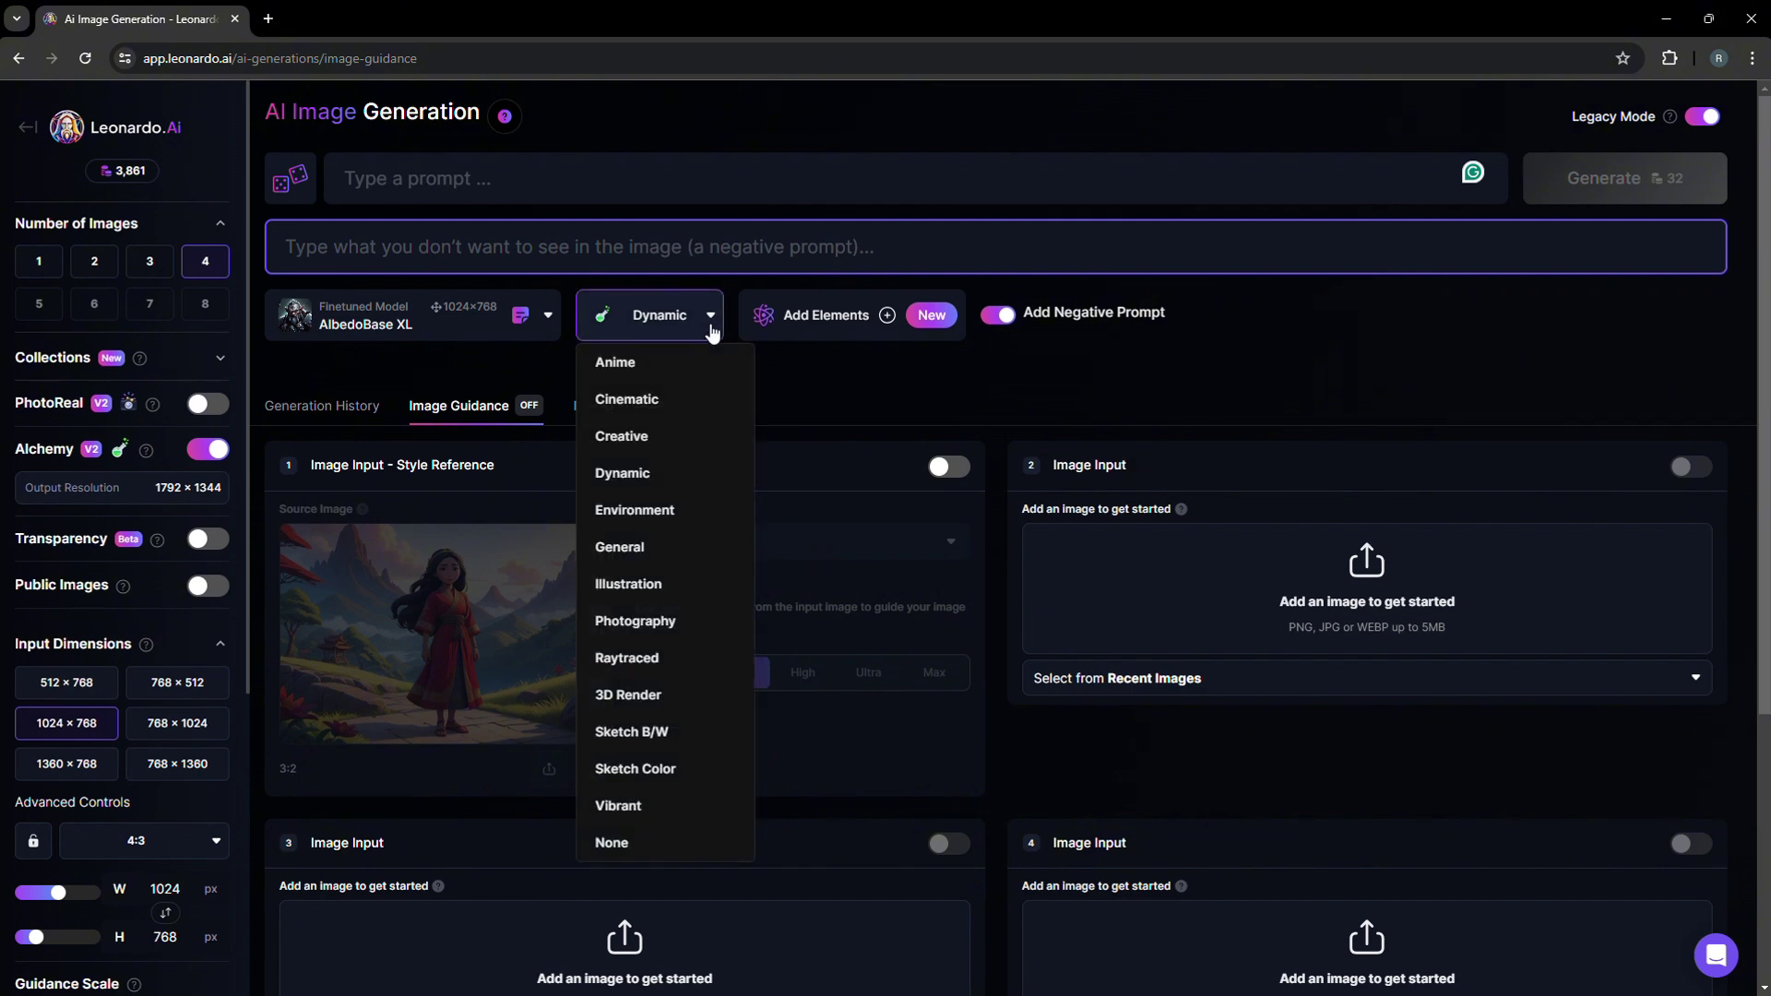
{"action": "left_click", "coordinate": [676, 470]}
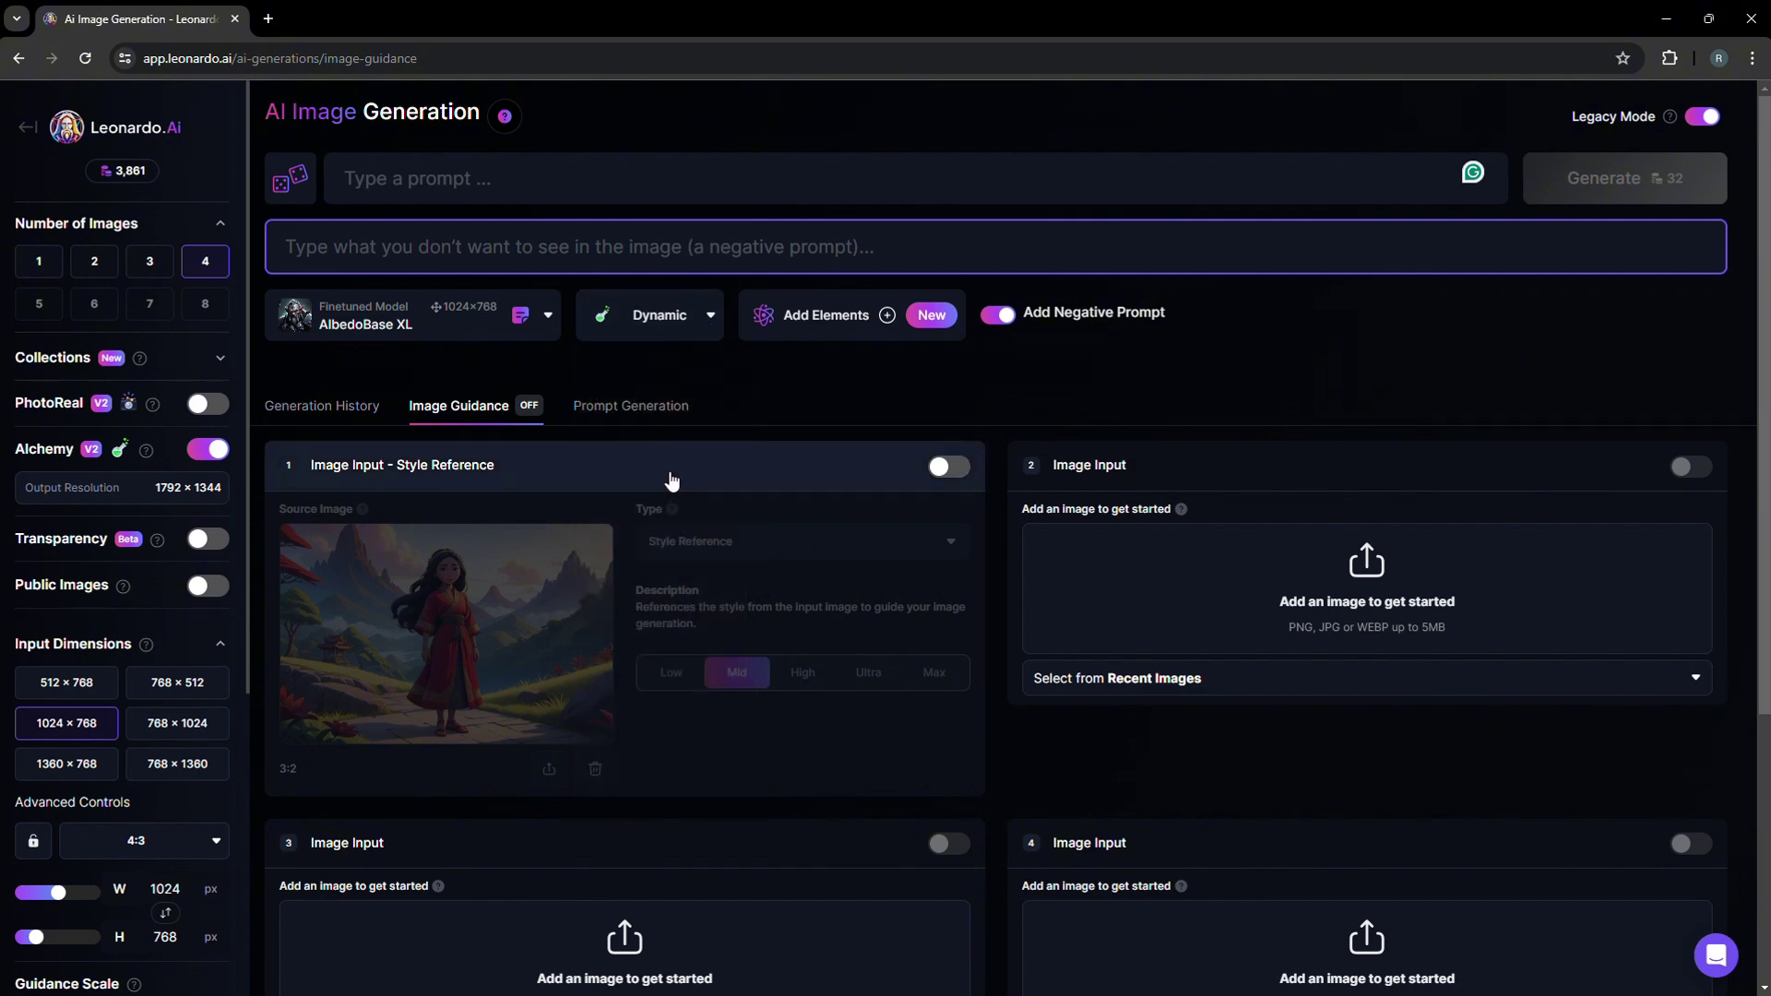
Search elements for 'toon' and add the Toon & Anime element
{"action": "left_click", "coordinate": [888, 321]}
{"action": "left_click", "coordinate": [416, 190]}
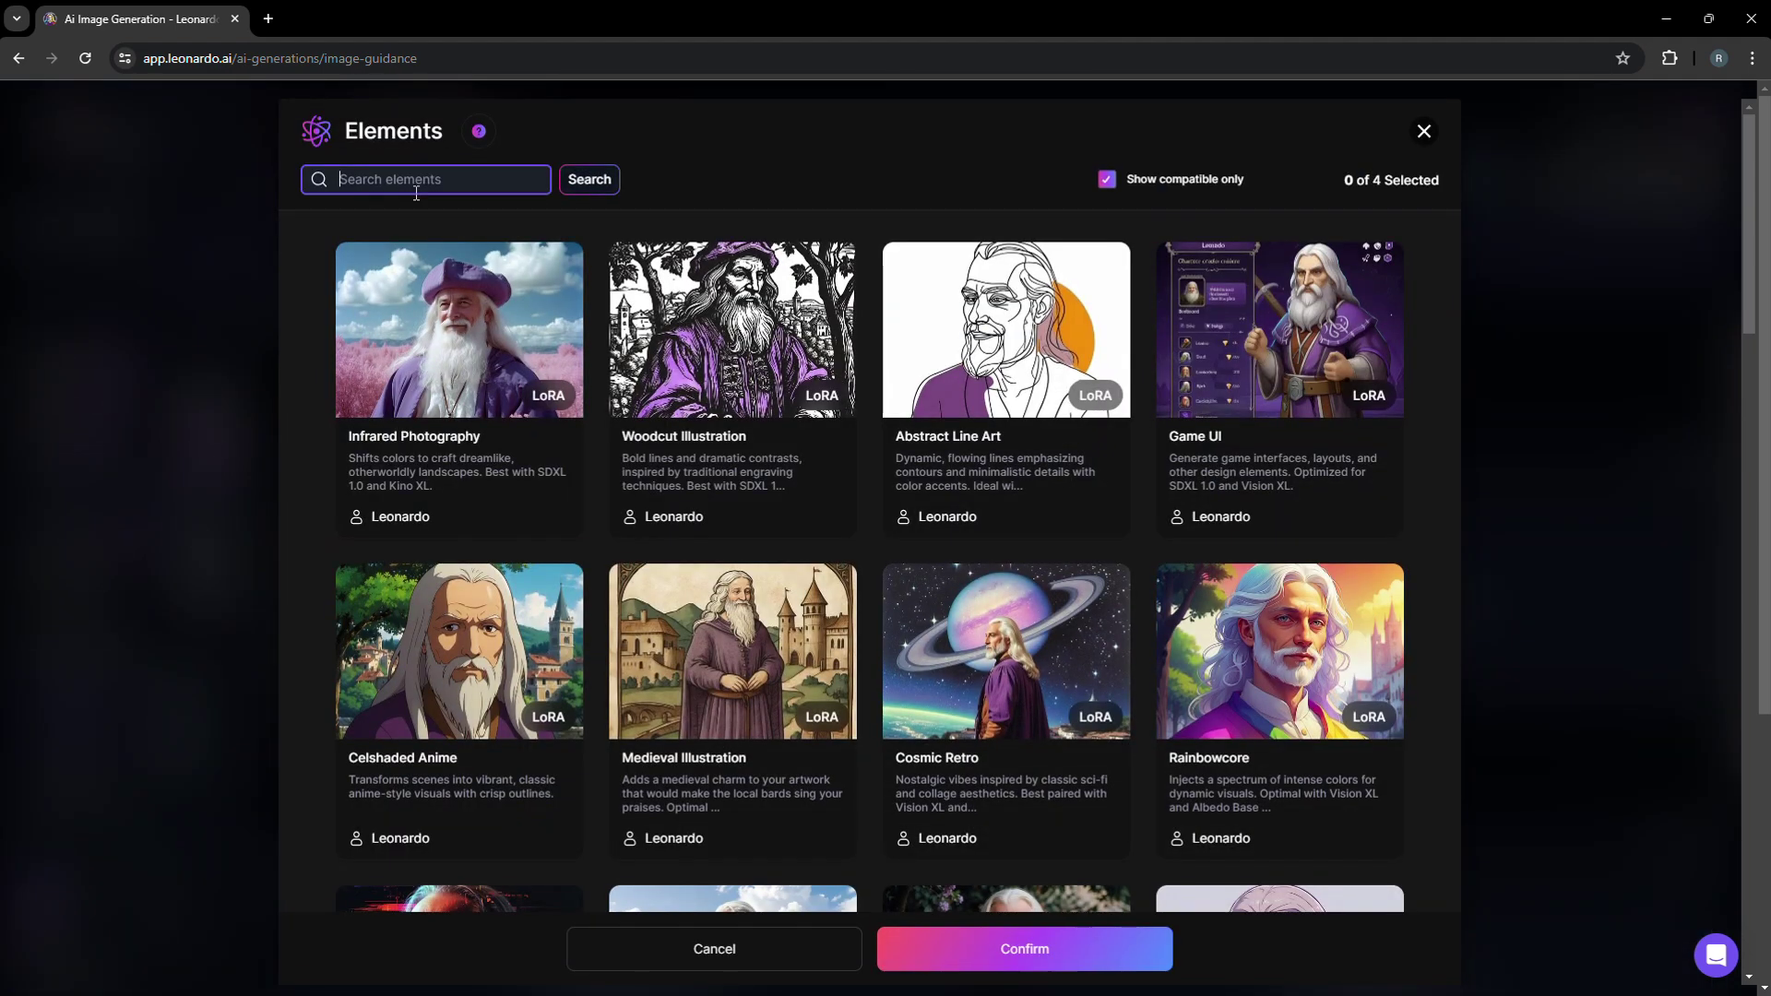
{"action": "type", "text": "toon"}
{"action": "key", "text": "Return"}
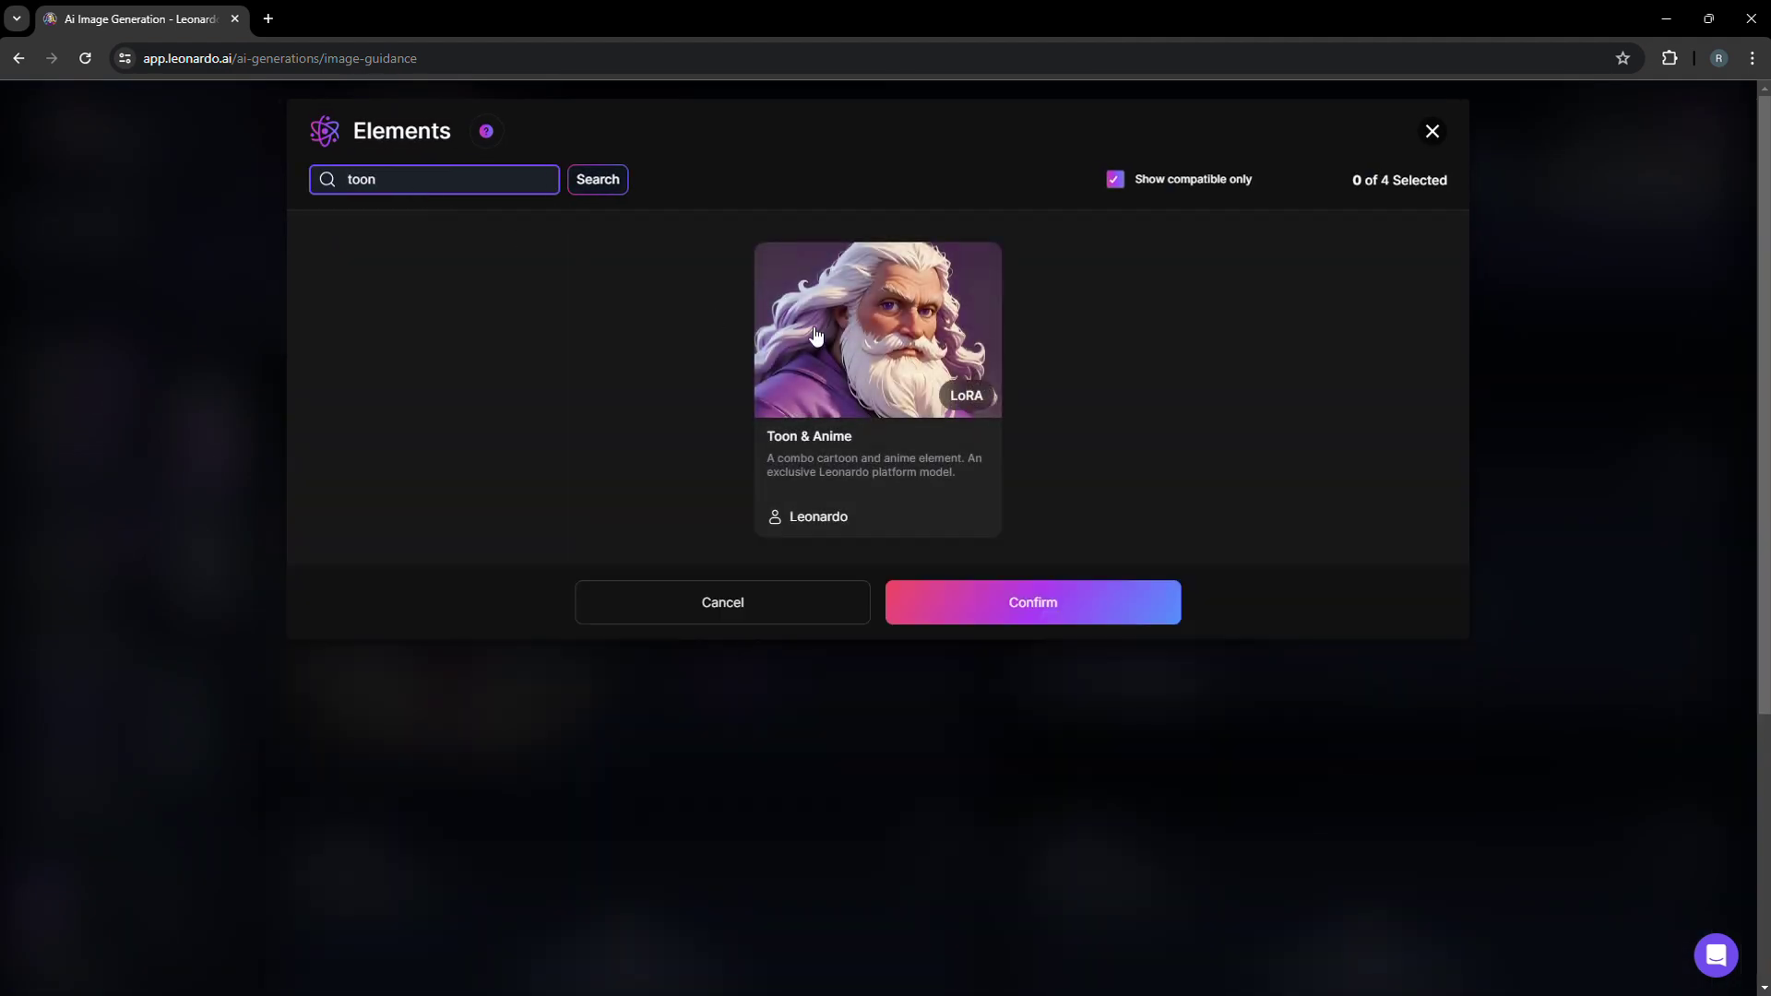
{"action": "left_click", "coordinate": [925, 369]}
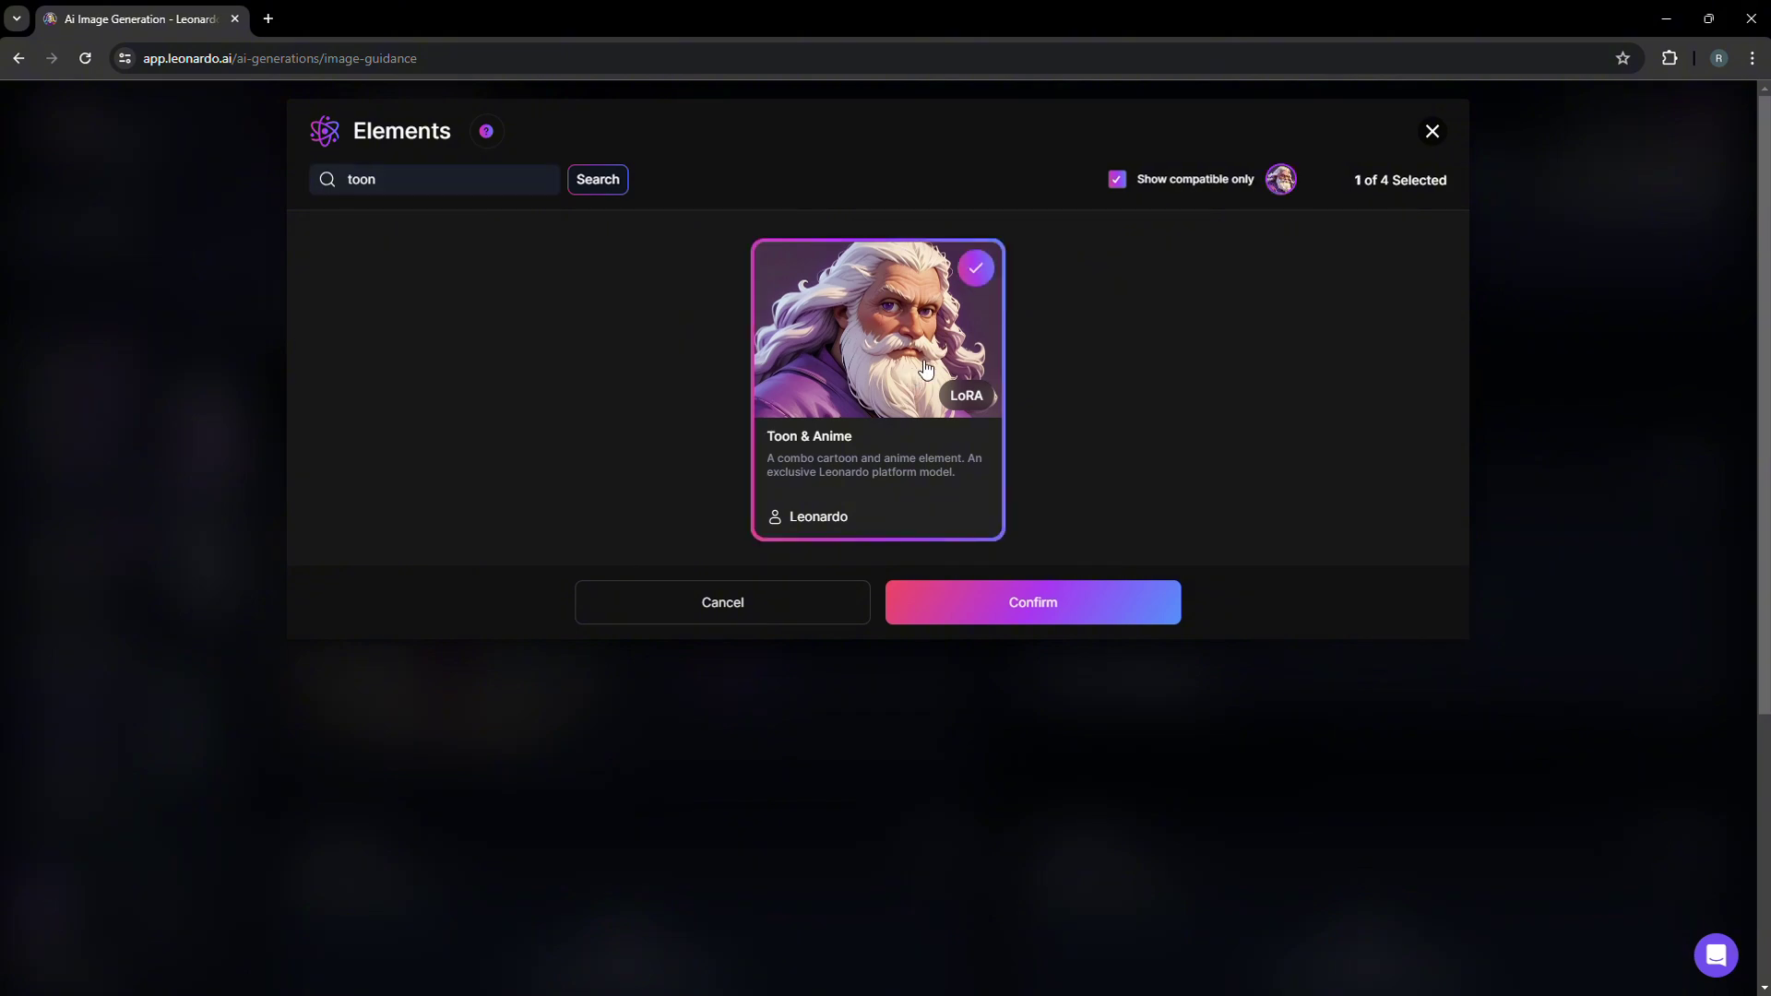
{"action": "left_click", "coordinate": [1066, 609]}
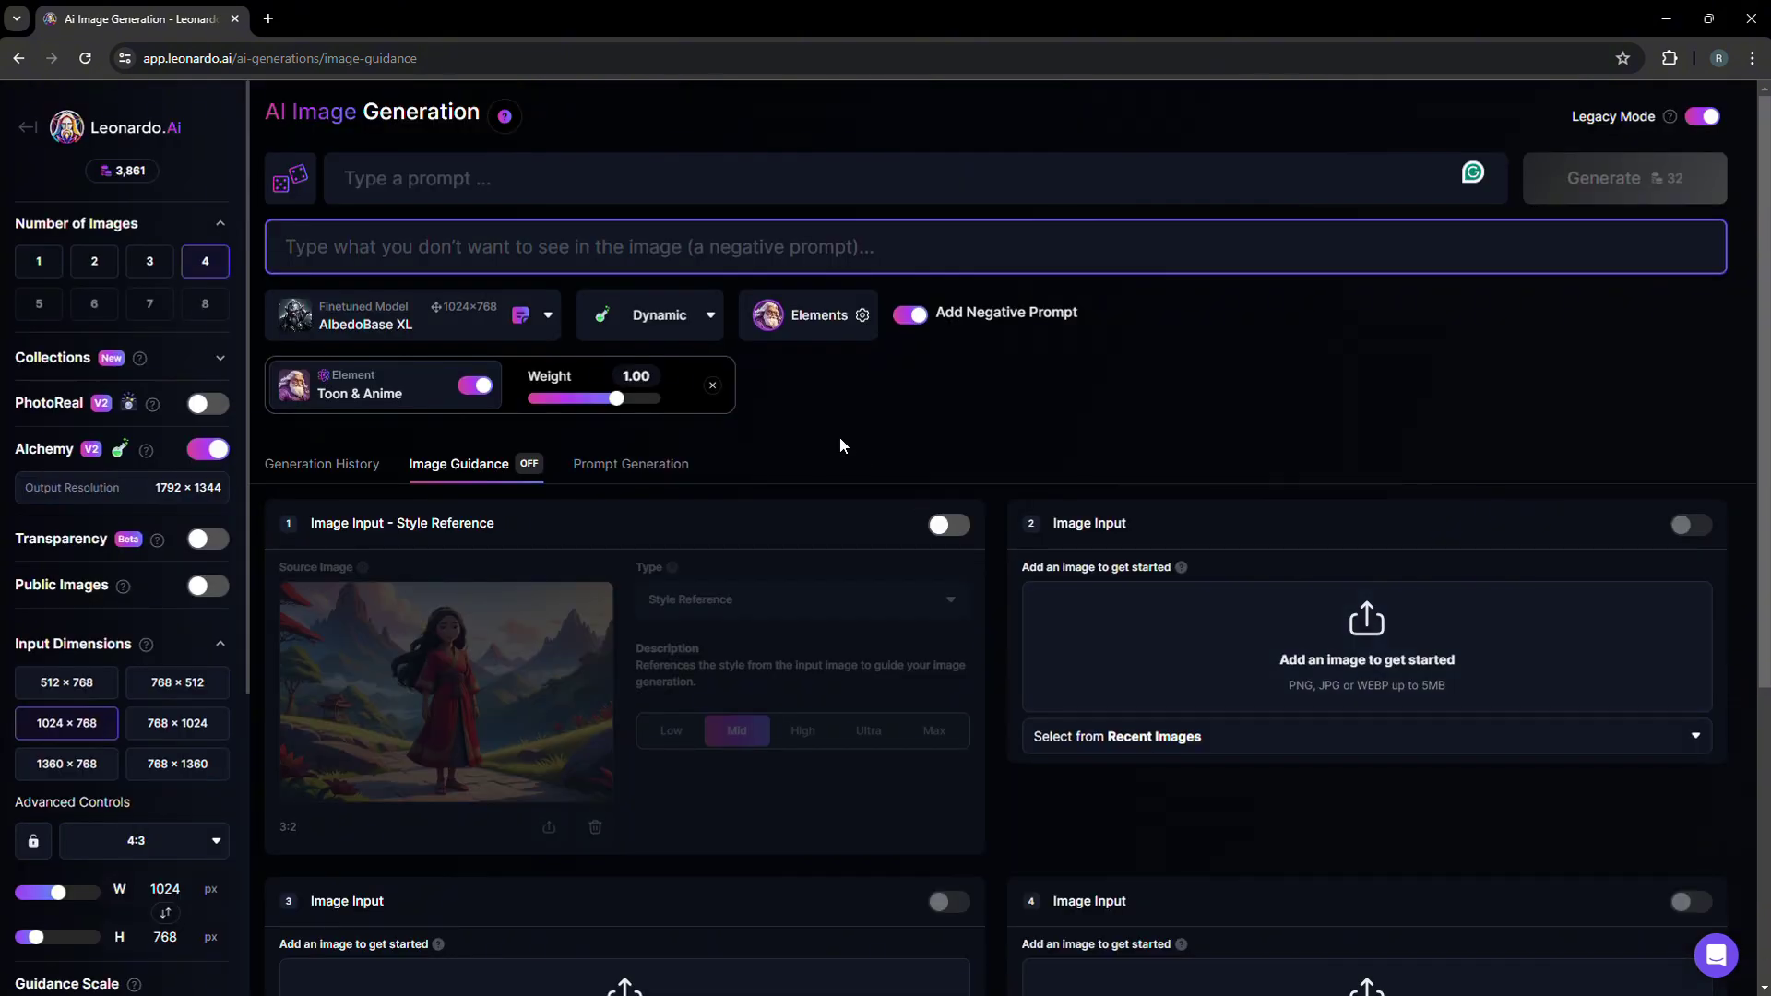
Set Toon & Anime weight to 0.90 and enable Image Input 1 as High-strength Character Reference
{"action": "left_click_drag", "start_coordinate": [616, 398], "coordinate": [612, 398]}
{"action": "left_click", "coordinate": [963, 527]}
{"action": "left_click", "coordinate": [820, 653]}
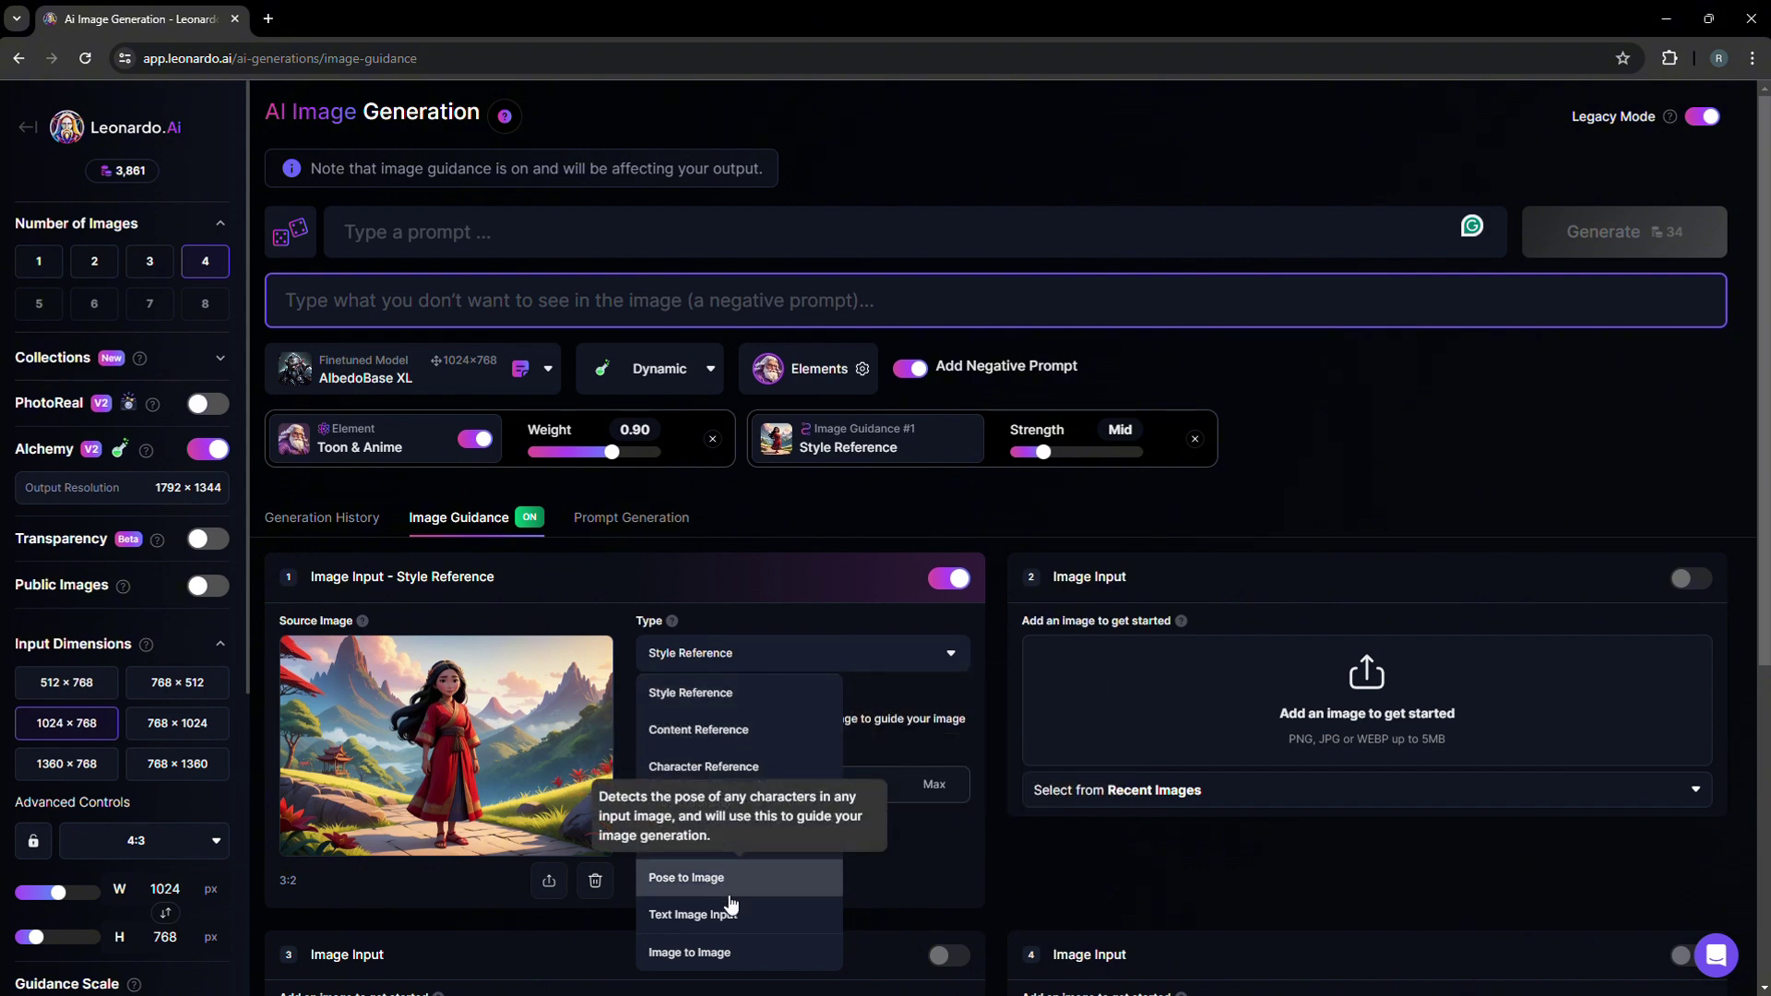
{"action": "left_click", "coordinate": [743, 767]}
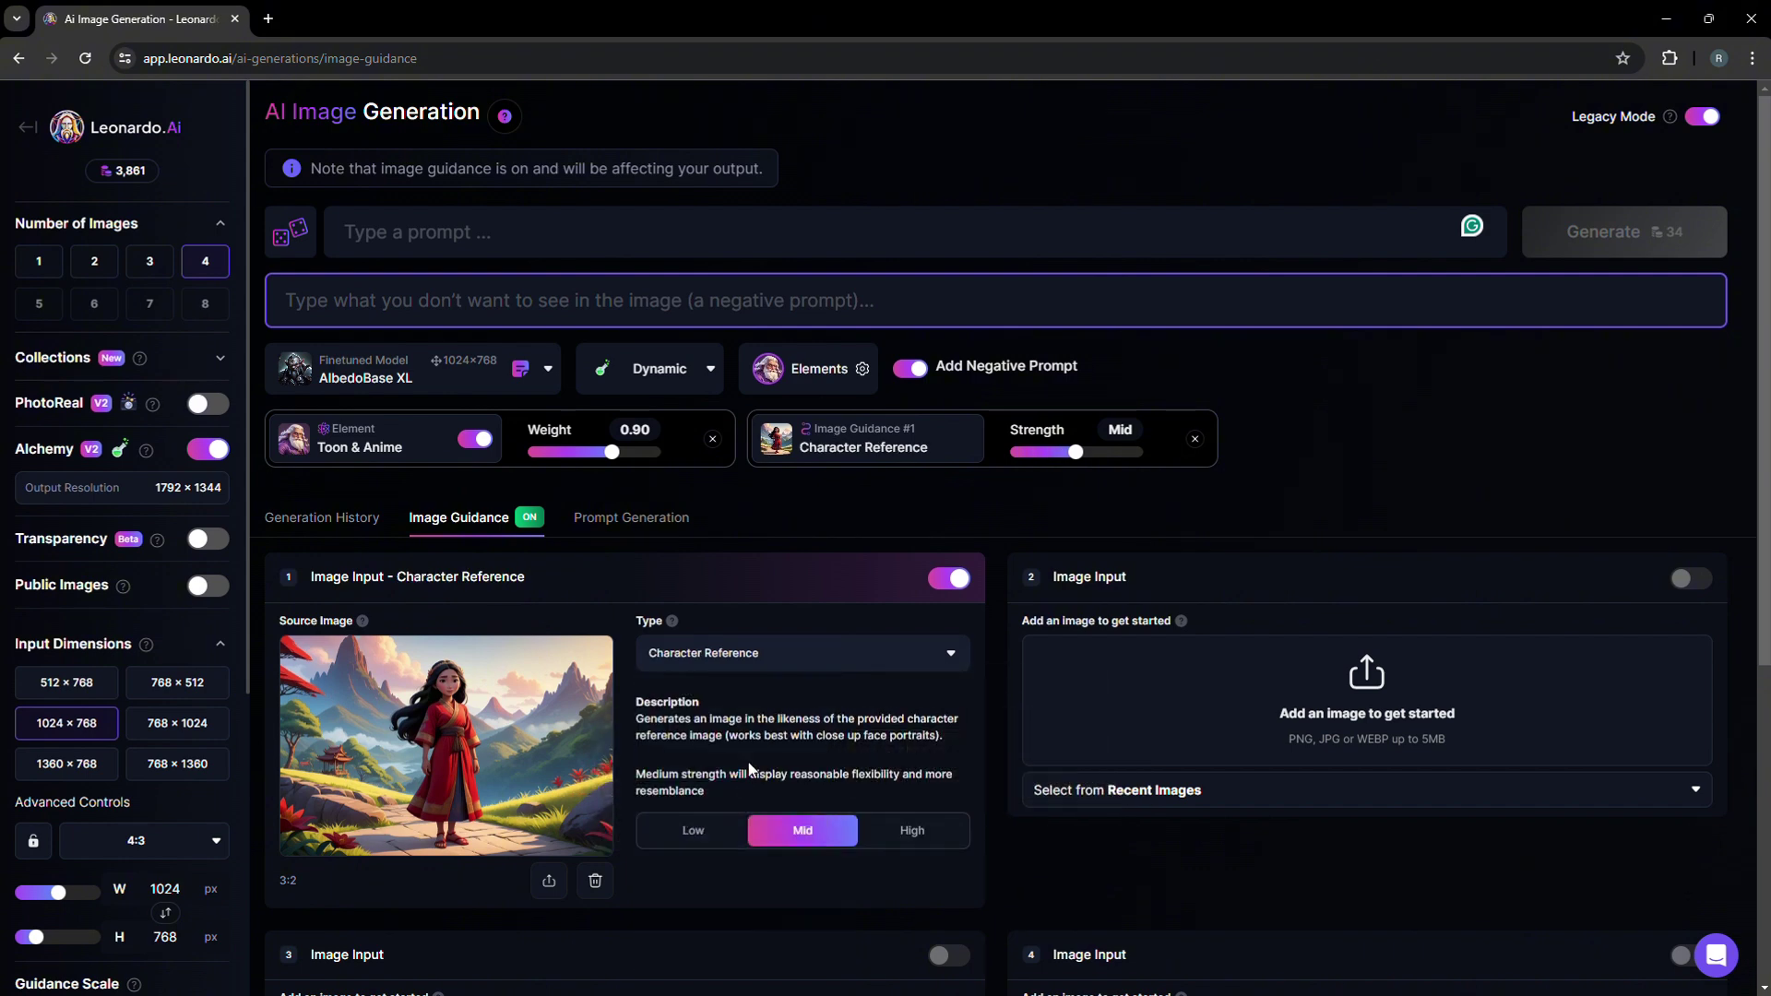
{"action": "left_click", "coordinate": [921, 843]}
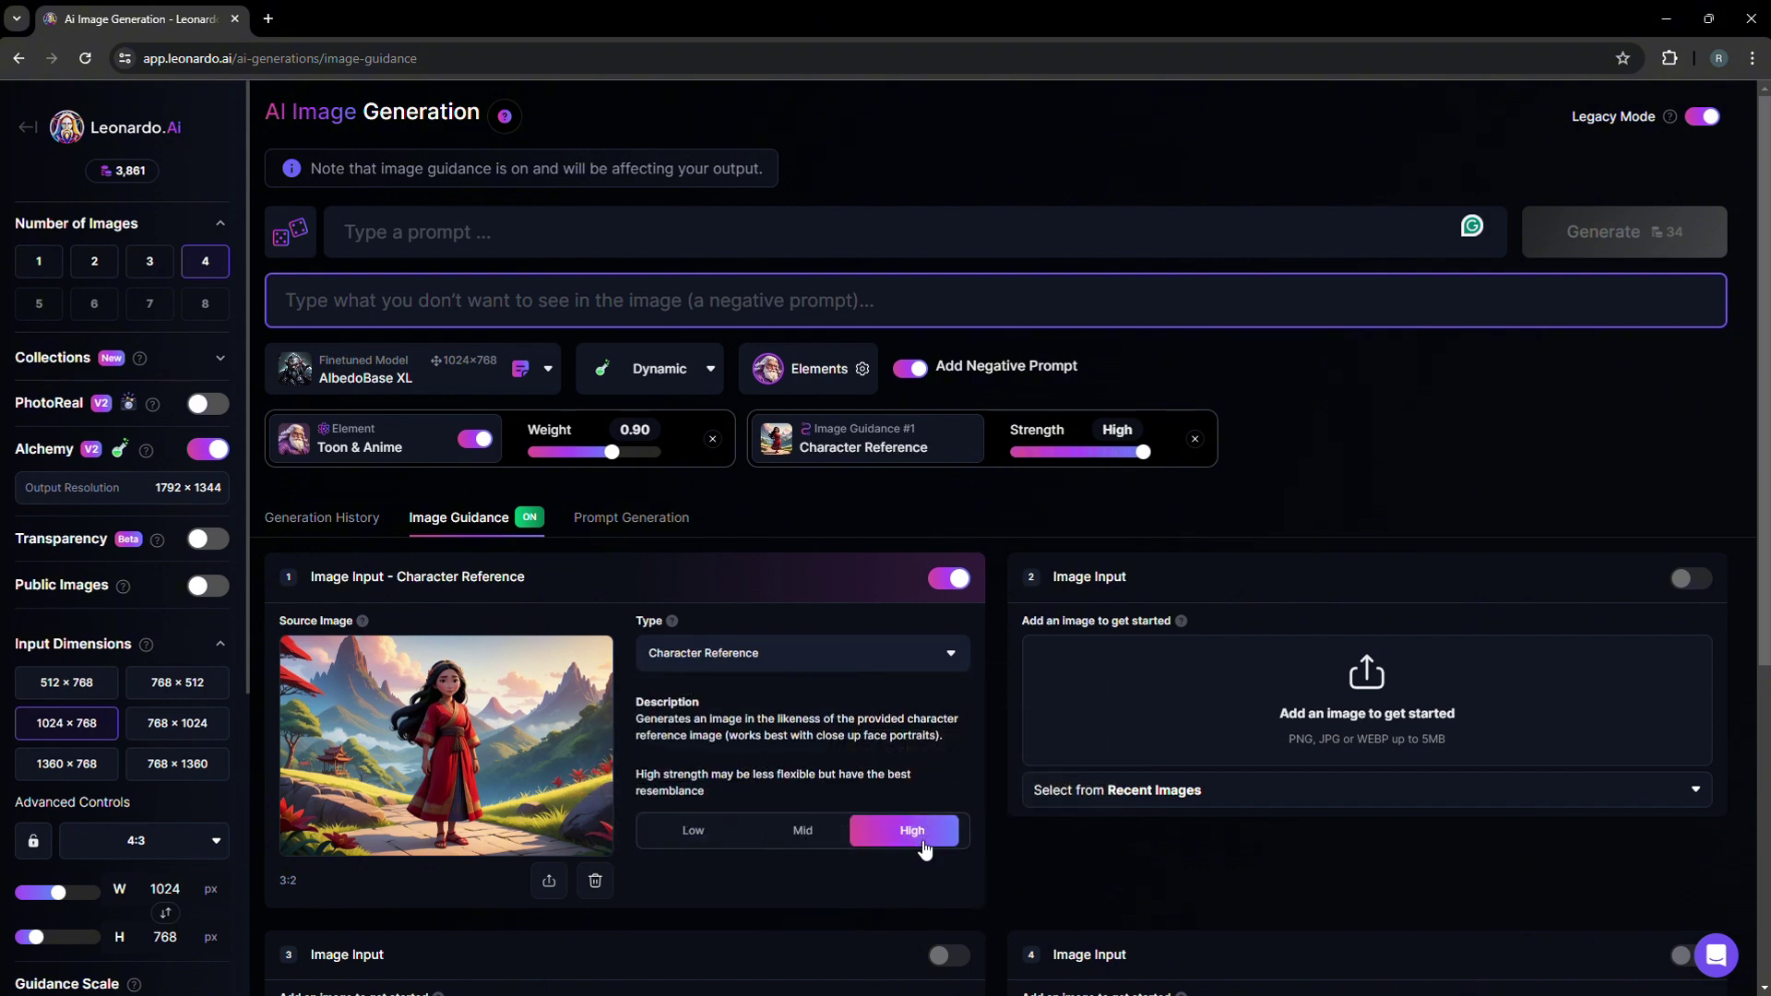
Choose the red-robed girl by mountains from past generations as the reference image
{"action": "left_click", "coordinate": [549, 881]}
{"action": "left_click", "coordinate": [526, 196]}
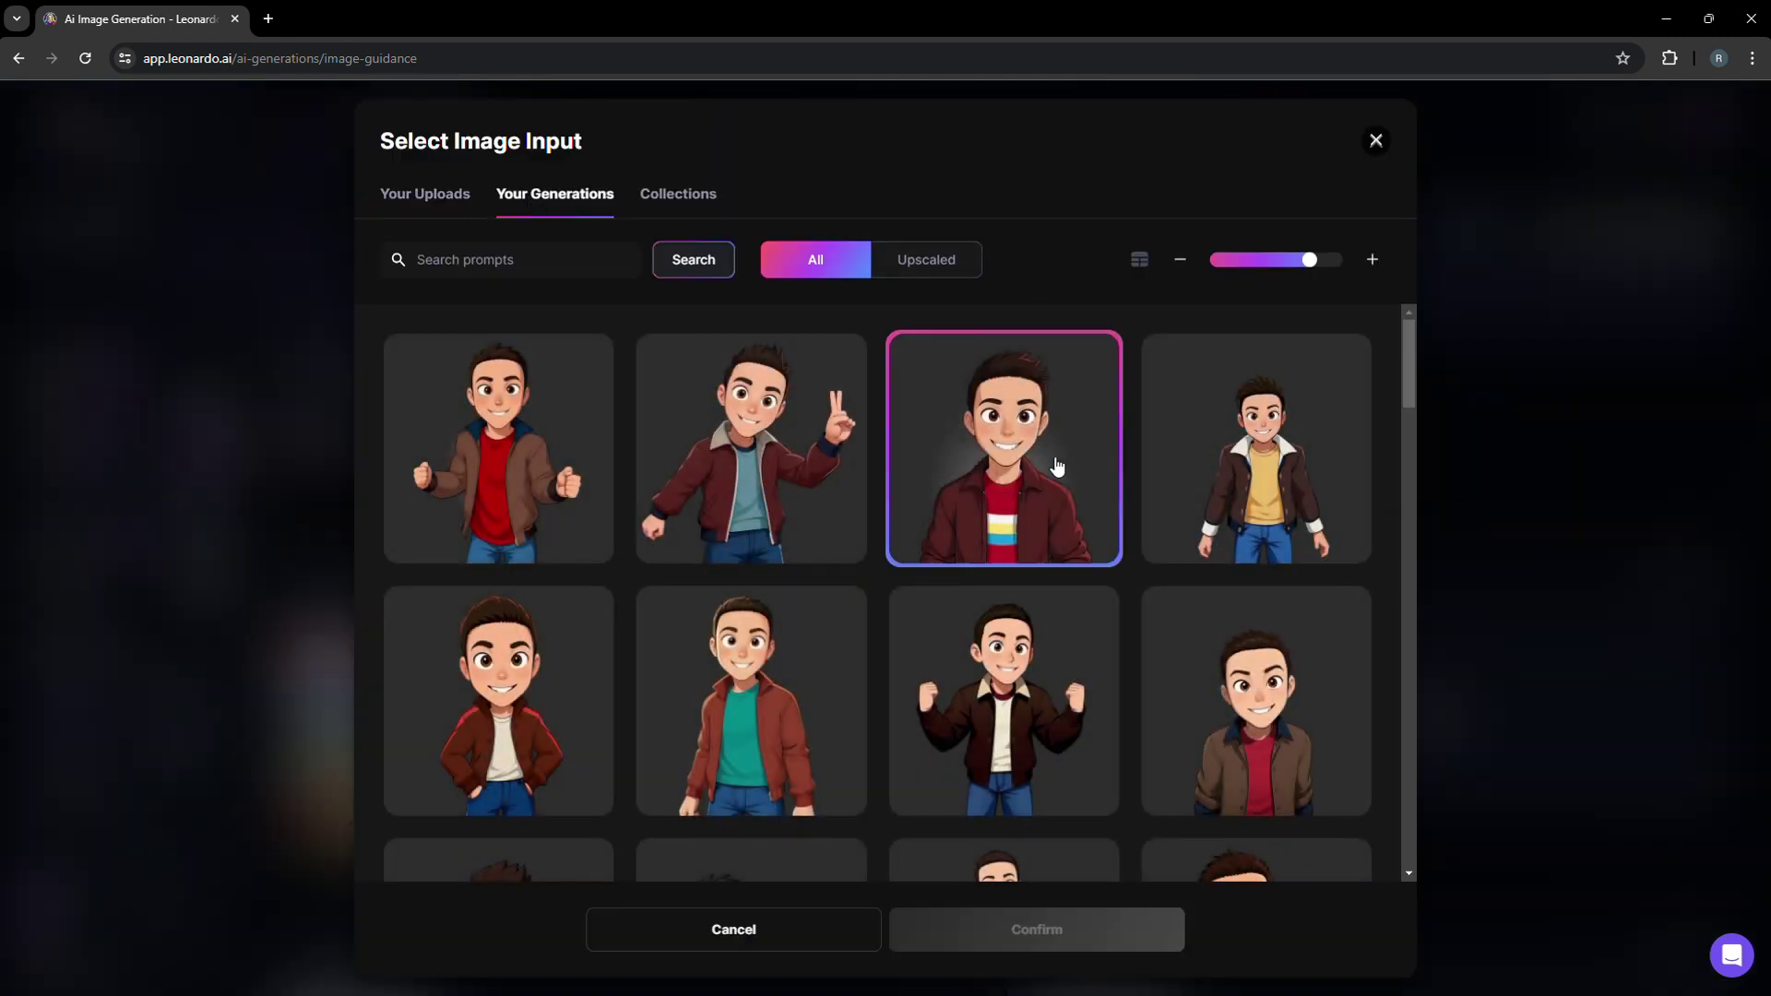
{"action": "scroll", "coordinate": [1056, 482], "scroll_direction": "down", "scroll_amount": 1}
{"action": "scroll", "coordinate": [1056, 481], "scroll_direction": "down", "scroll_amount": 15}
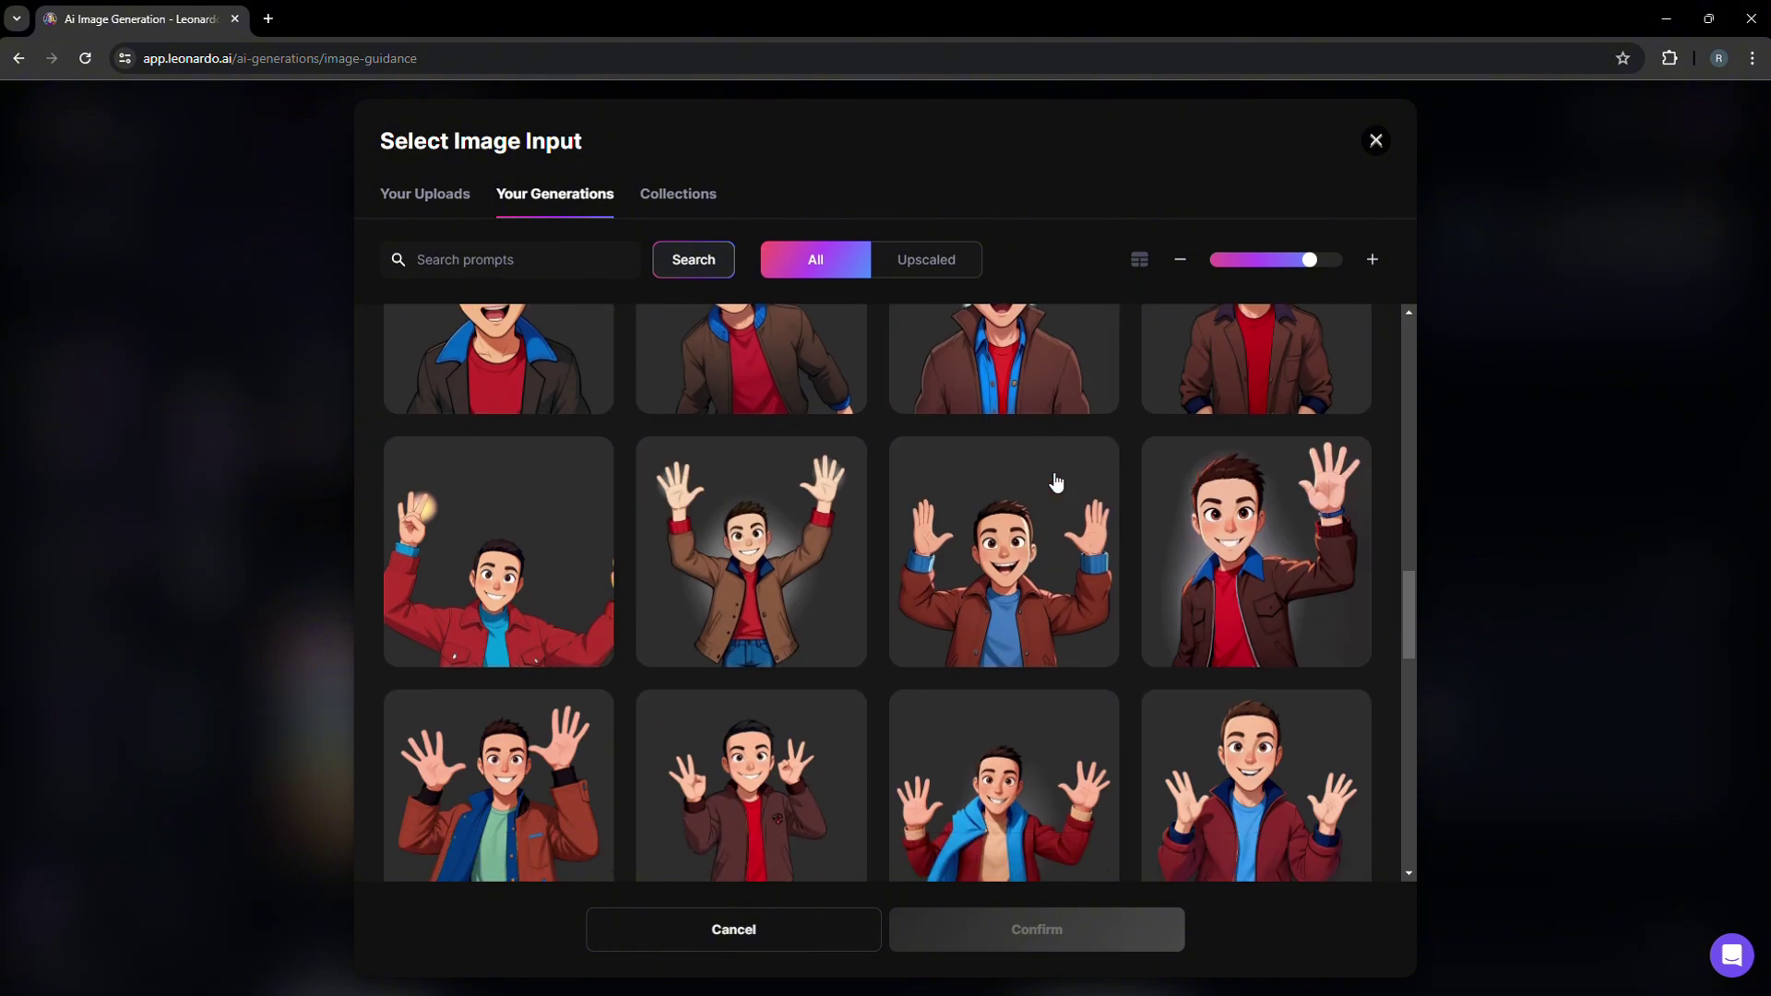
{"action": "scroll", "coordinate": [1056, 482], "scroll_direction": "down", "scroll_amount": 10}
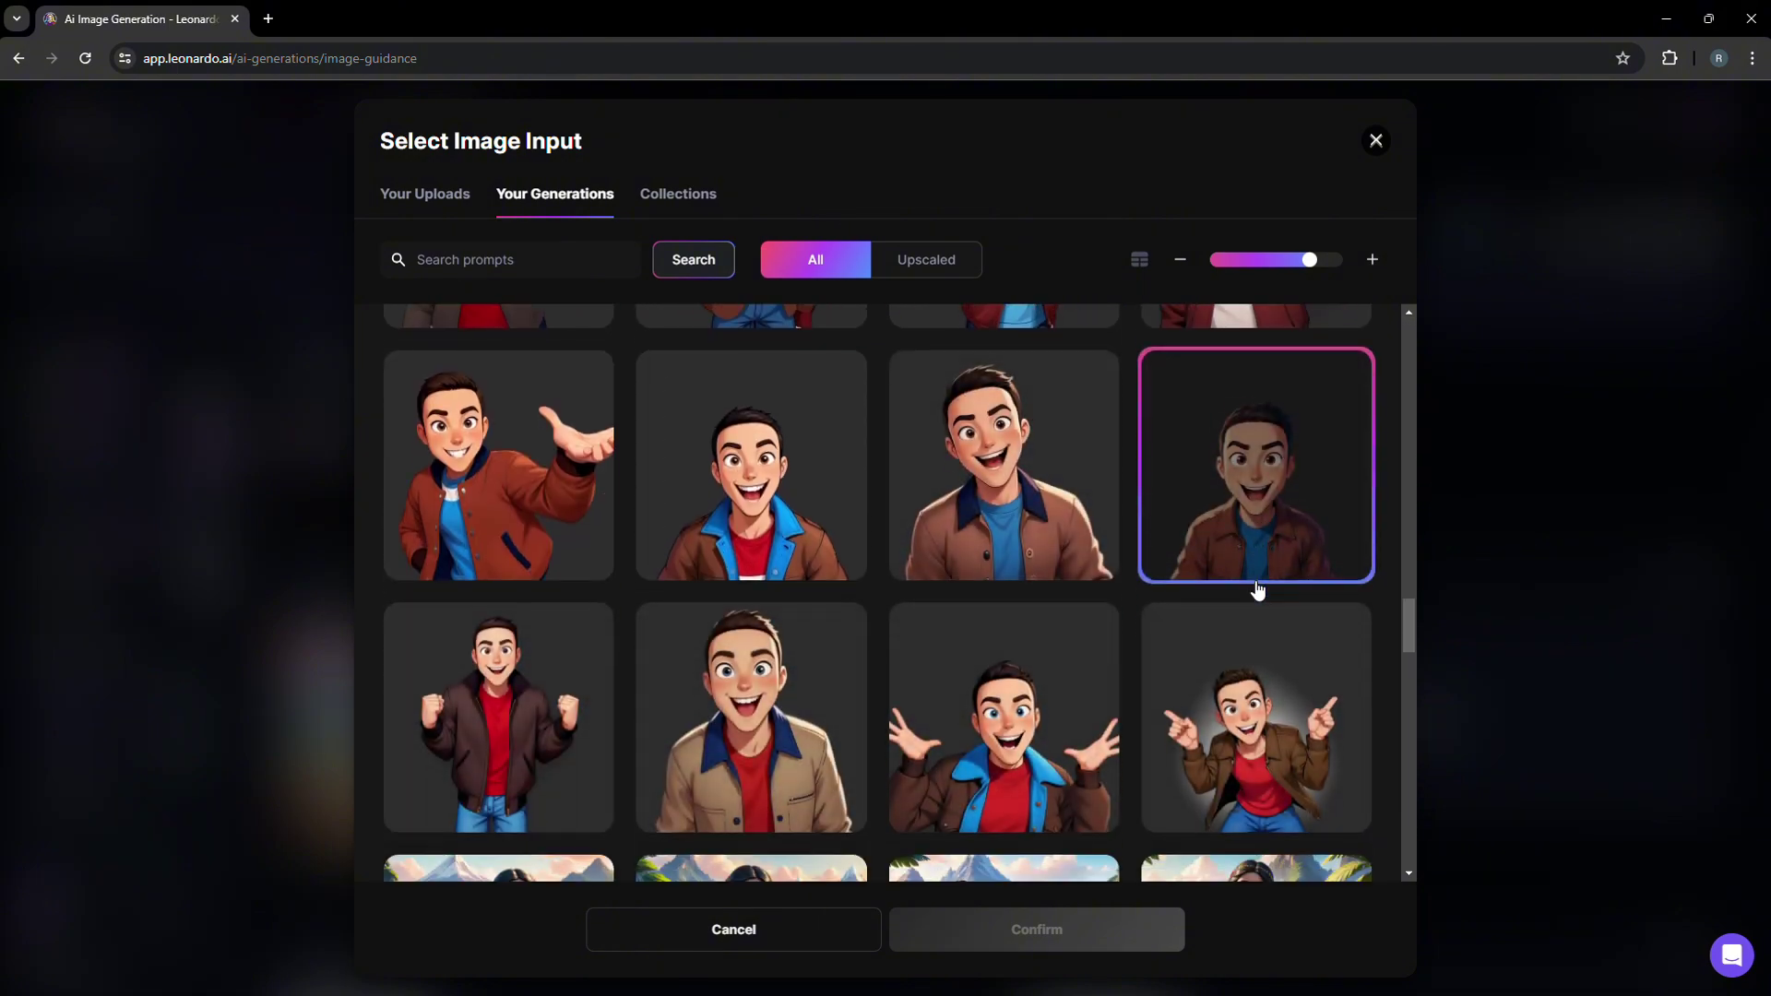
{"action": "scroll", "coordinate": [1256, 589], "scroll_direction": "down", "scroll_amount": 4}
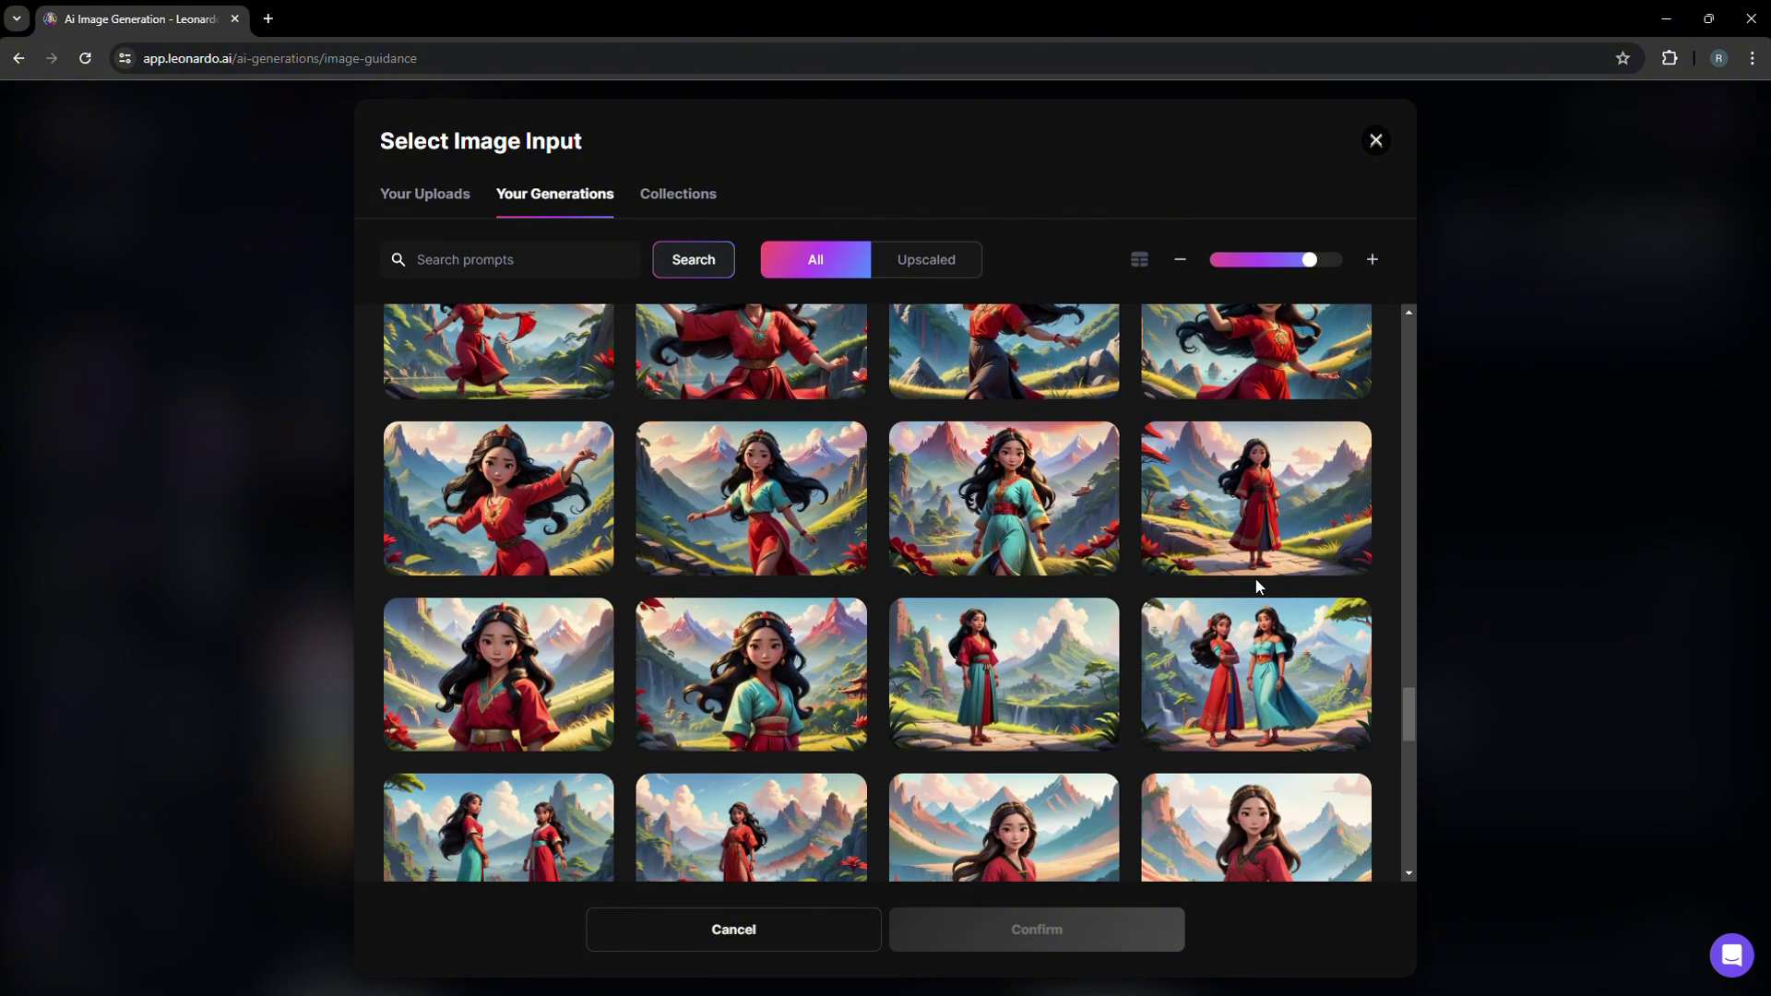
{"action": "left_click", "coordinate": [1256, 526]}
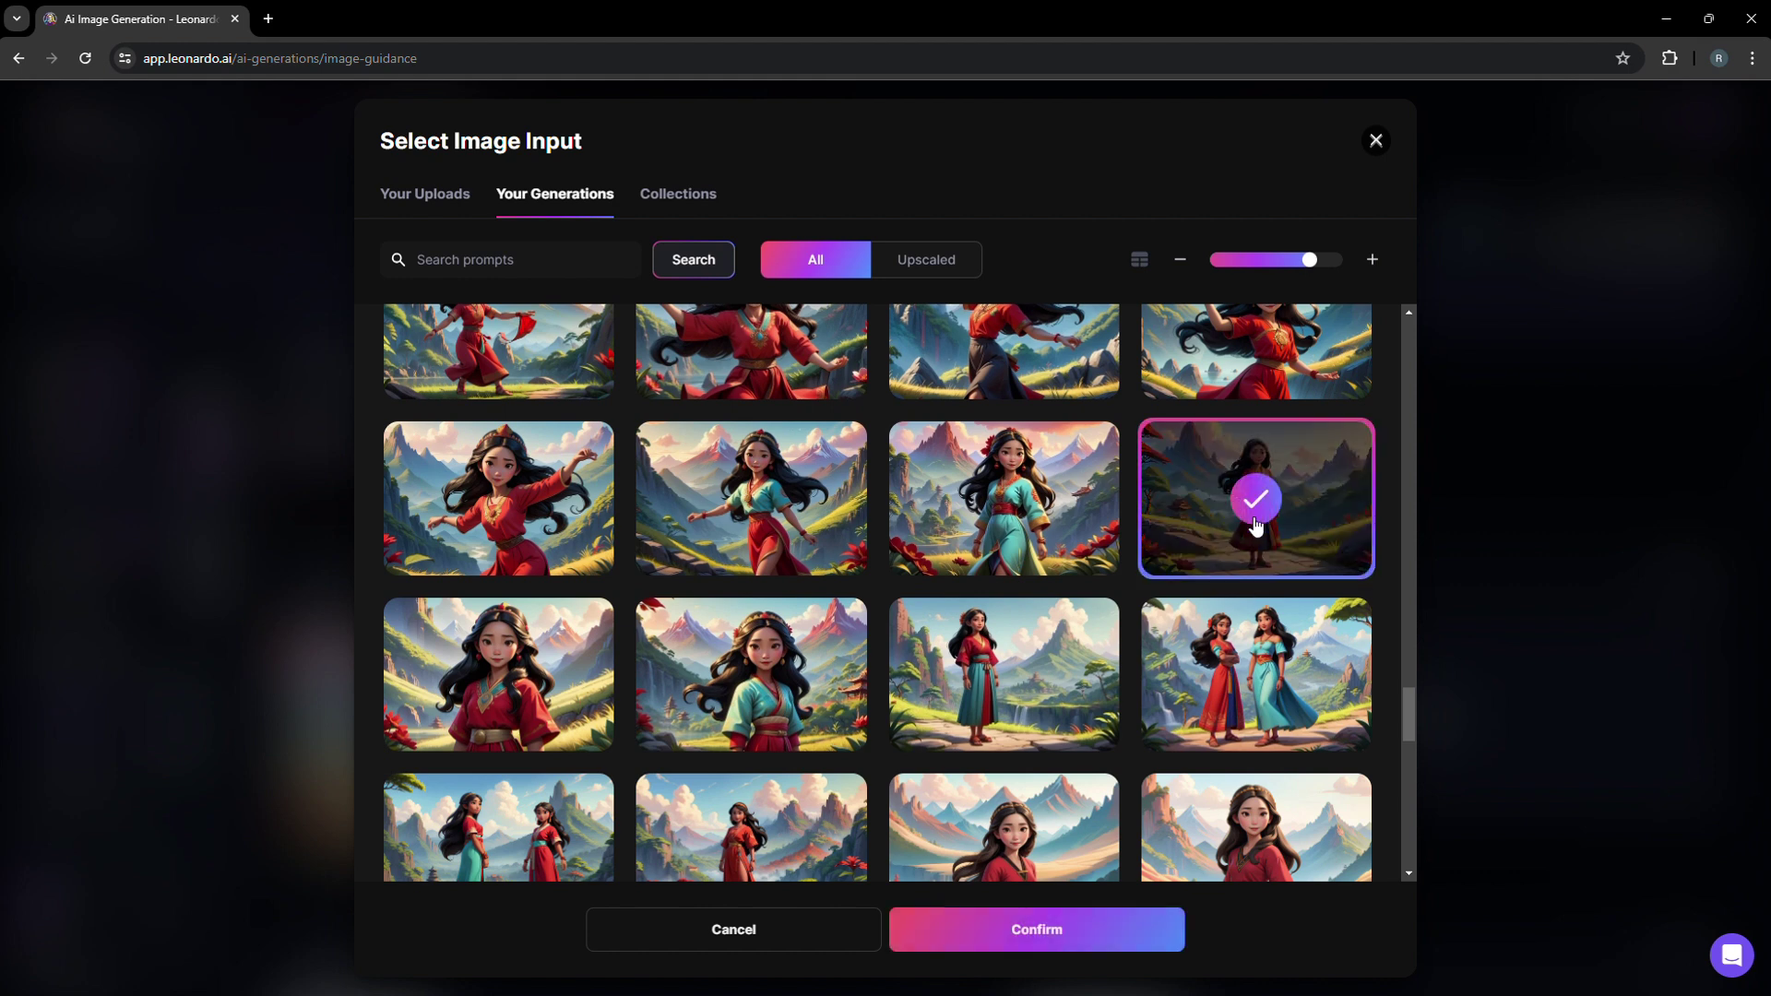
{"action": "left_click", "coordinate": [955, 947]}
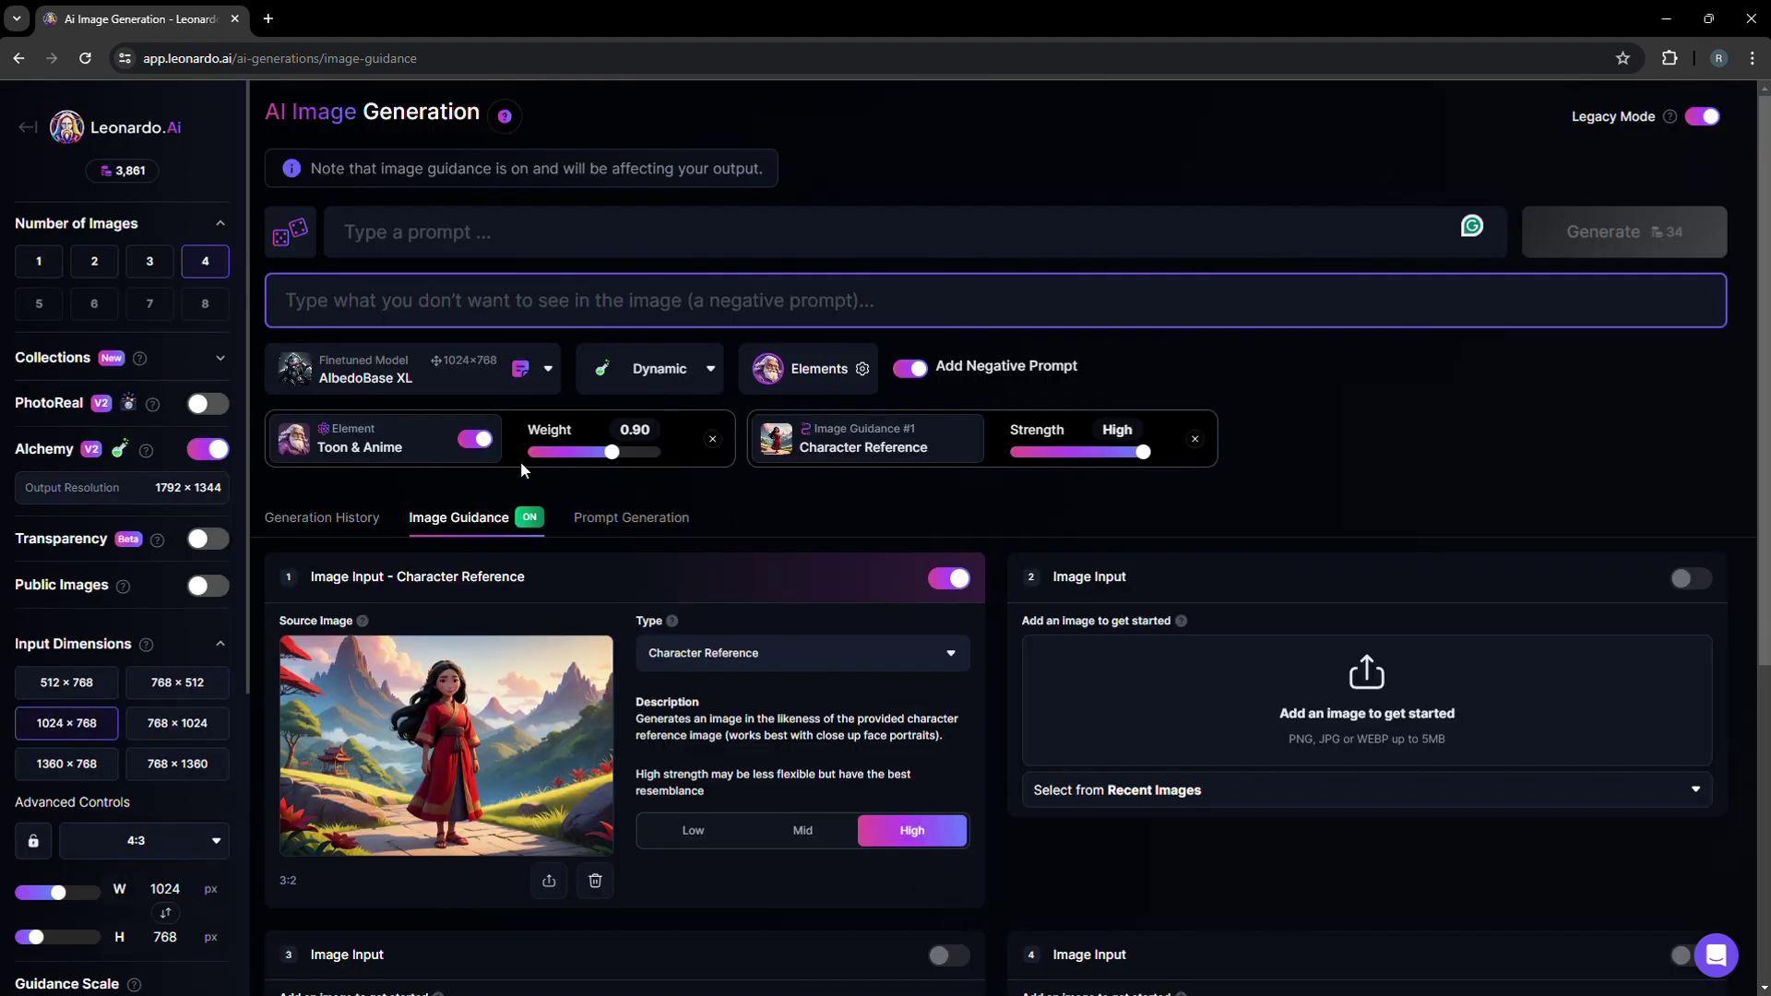
Paste the anti-deformity negative prompt and the red-clad Babaylan priestess description as the prompt
{"action": "left_click", "coordinate": [916, 378]}
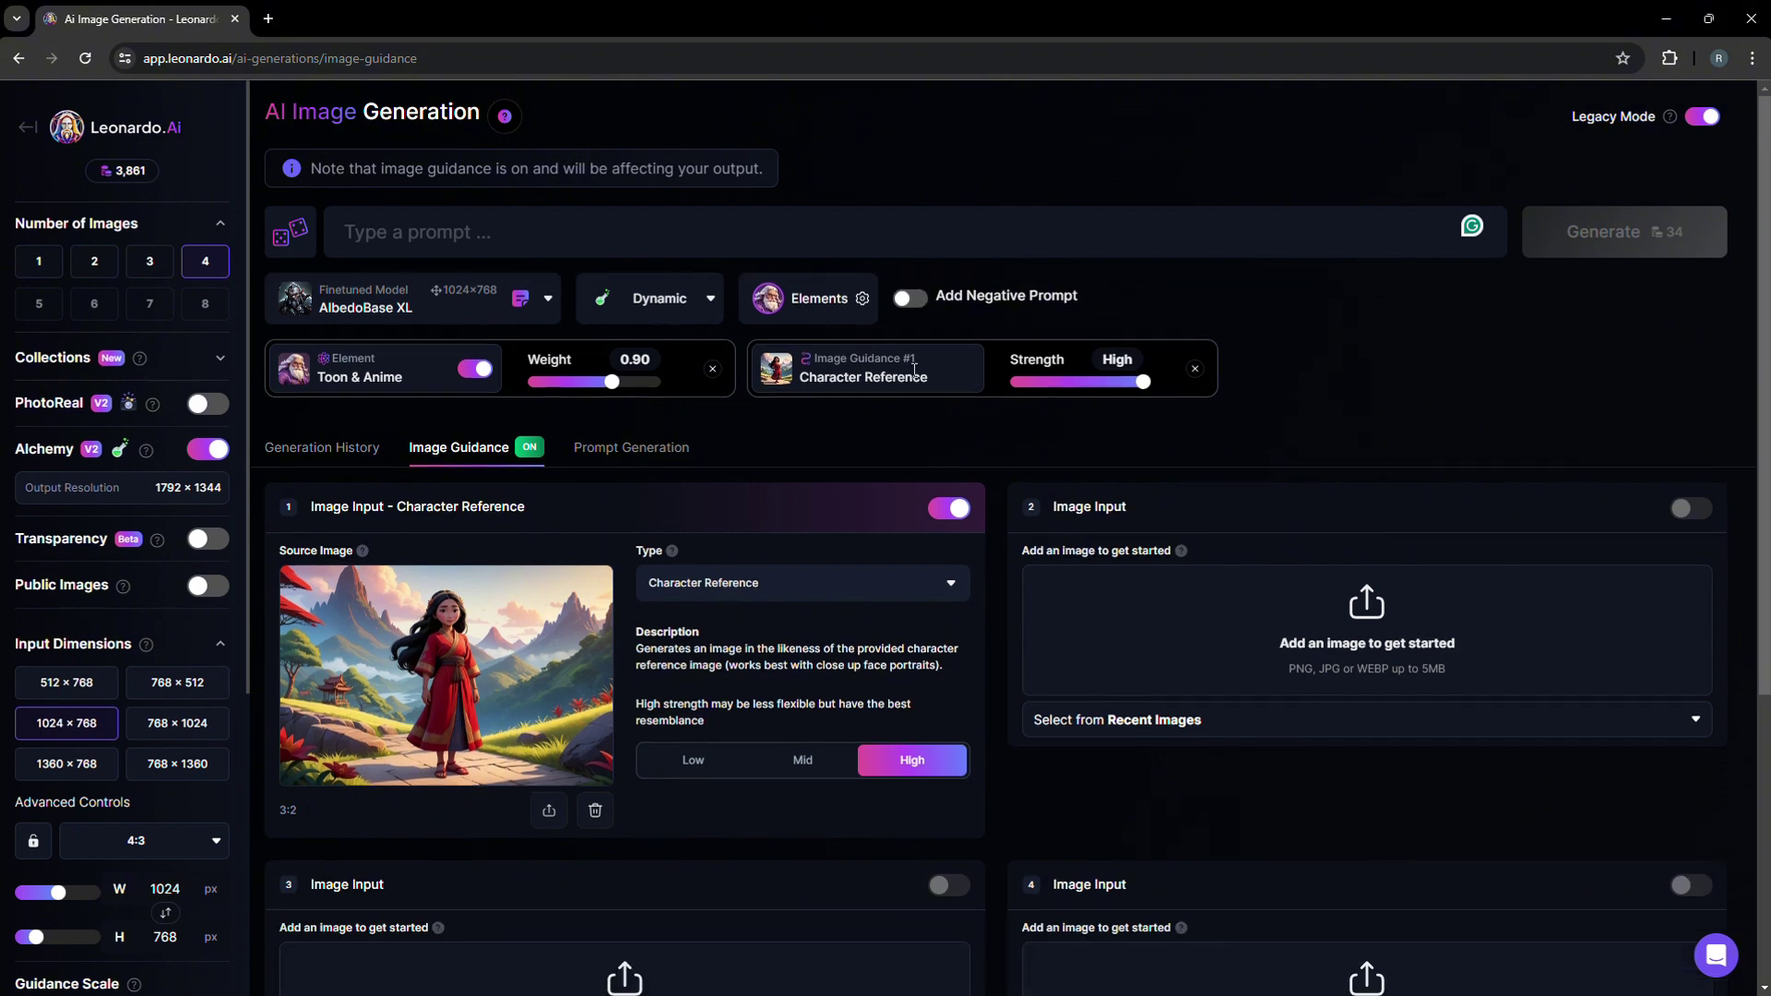
{"action": "left_click", "coordinate": [910, 300]}
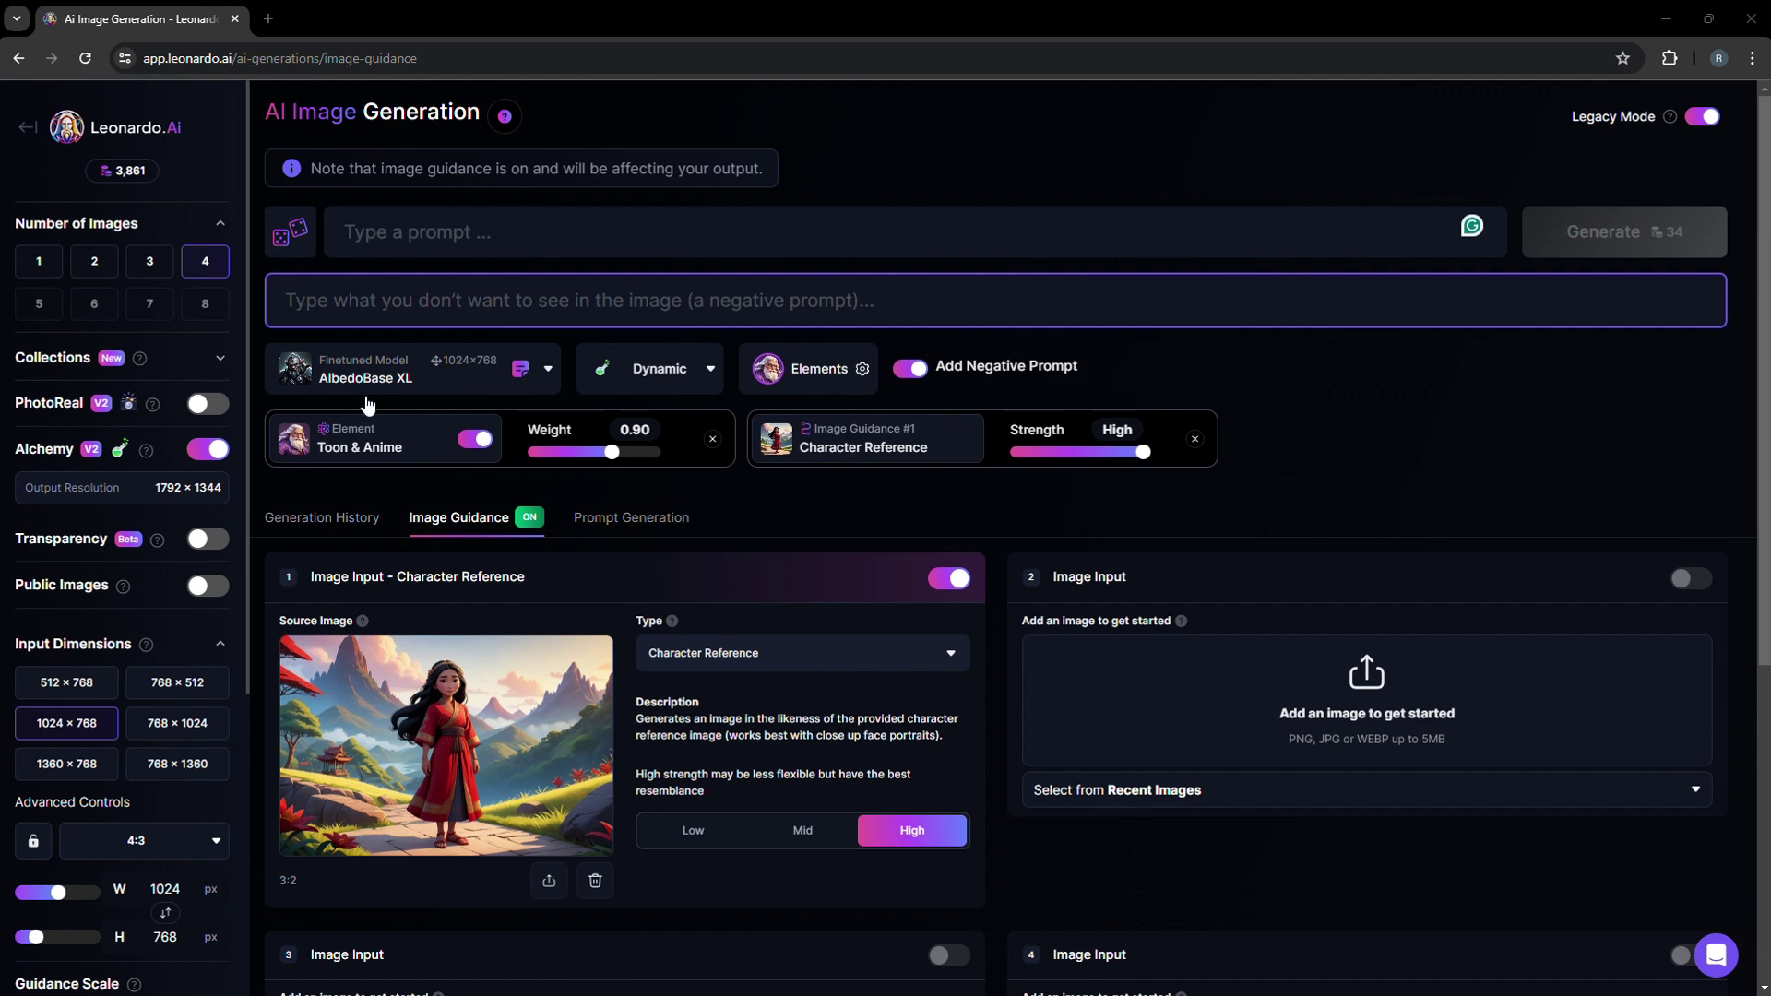
{"action": "left_click", "coordinate": [734, 293]}
{"action": "type", "text": "deformed features, deformed face, deformed body, deformed limbs, deformed hands, deformed arms, deformed legs, deformed feet, extra limbs, extra head, extra body parts, extra fingers, extra toes, gross, disgusting, unnatural look, crossed eyes, two heads, weird colors, morbid themes, fused fingers, fused toes, fused body, missing limb, collapsed structures, collapsed body"}
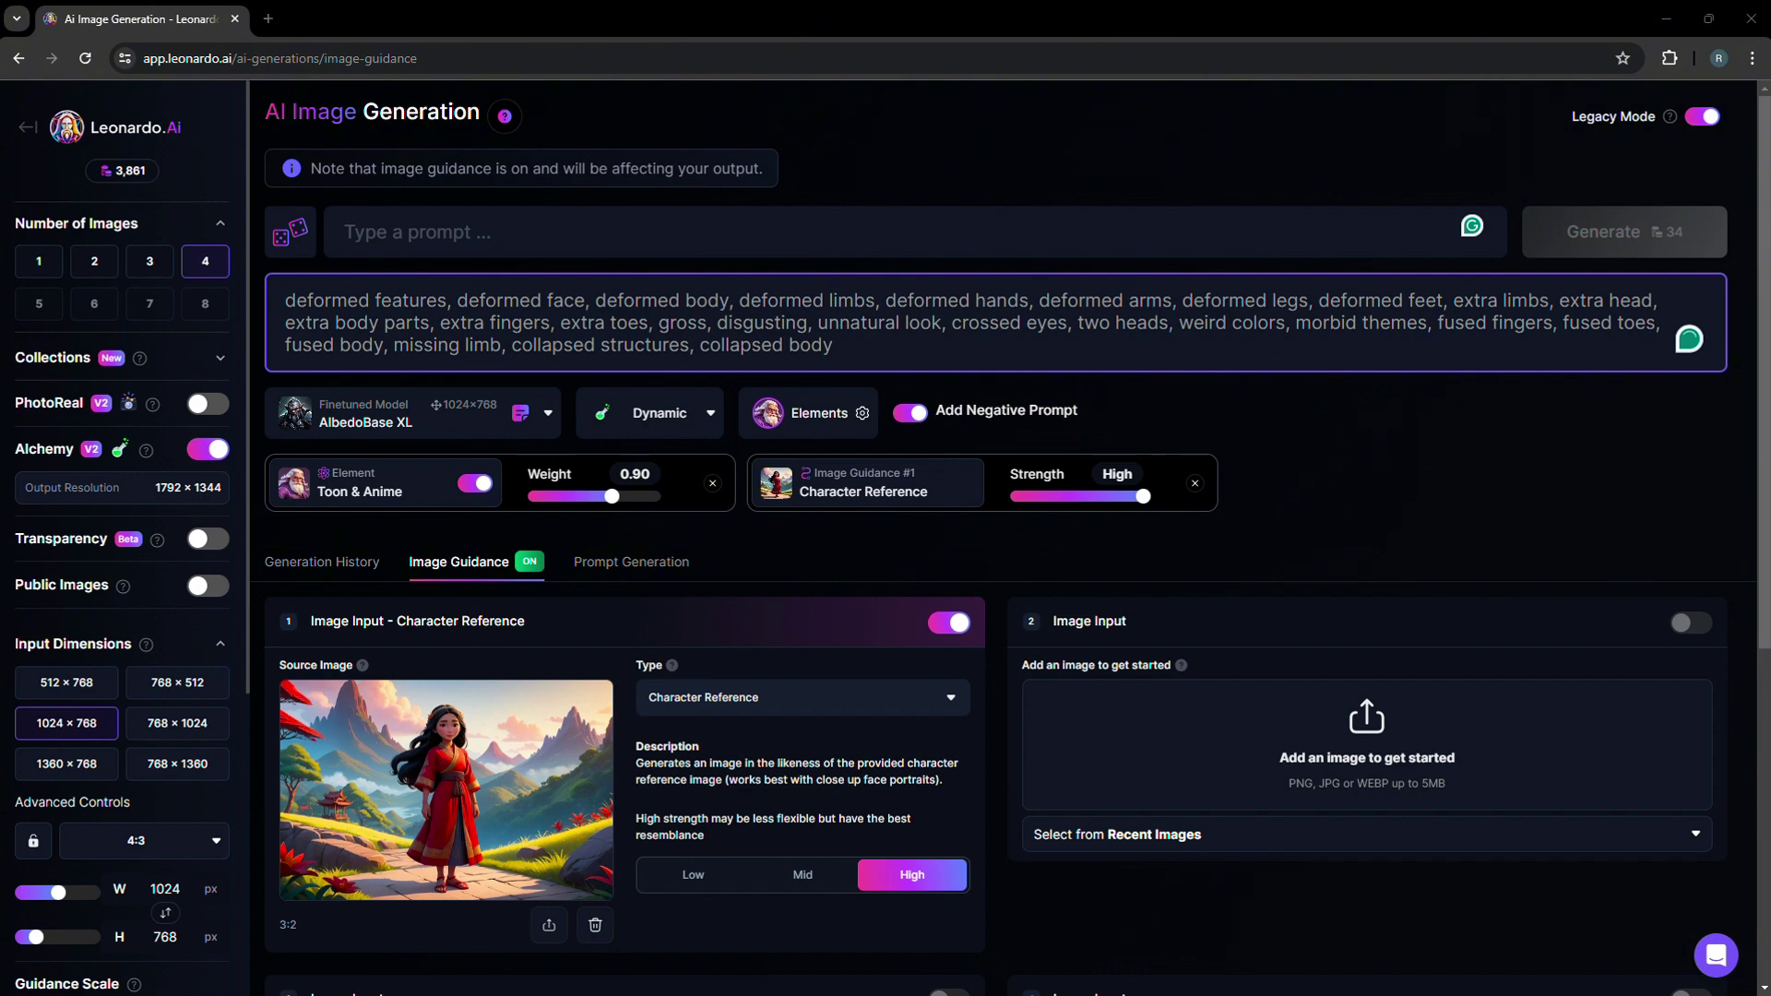
{"action": "type", "text": "Urduha is a luzon babaylan warrior priestess, 25 years of age, with black hair, wearing traditional and conservative all-red clothing and sandals. She is standing outdoors near a bahay kubo and a mountain. Time period: 1300-1400s, medium: photograph, style: documentary, composition: dynamic pose and slightly off center, color and lighting: natural ambient lighting"}
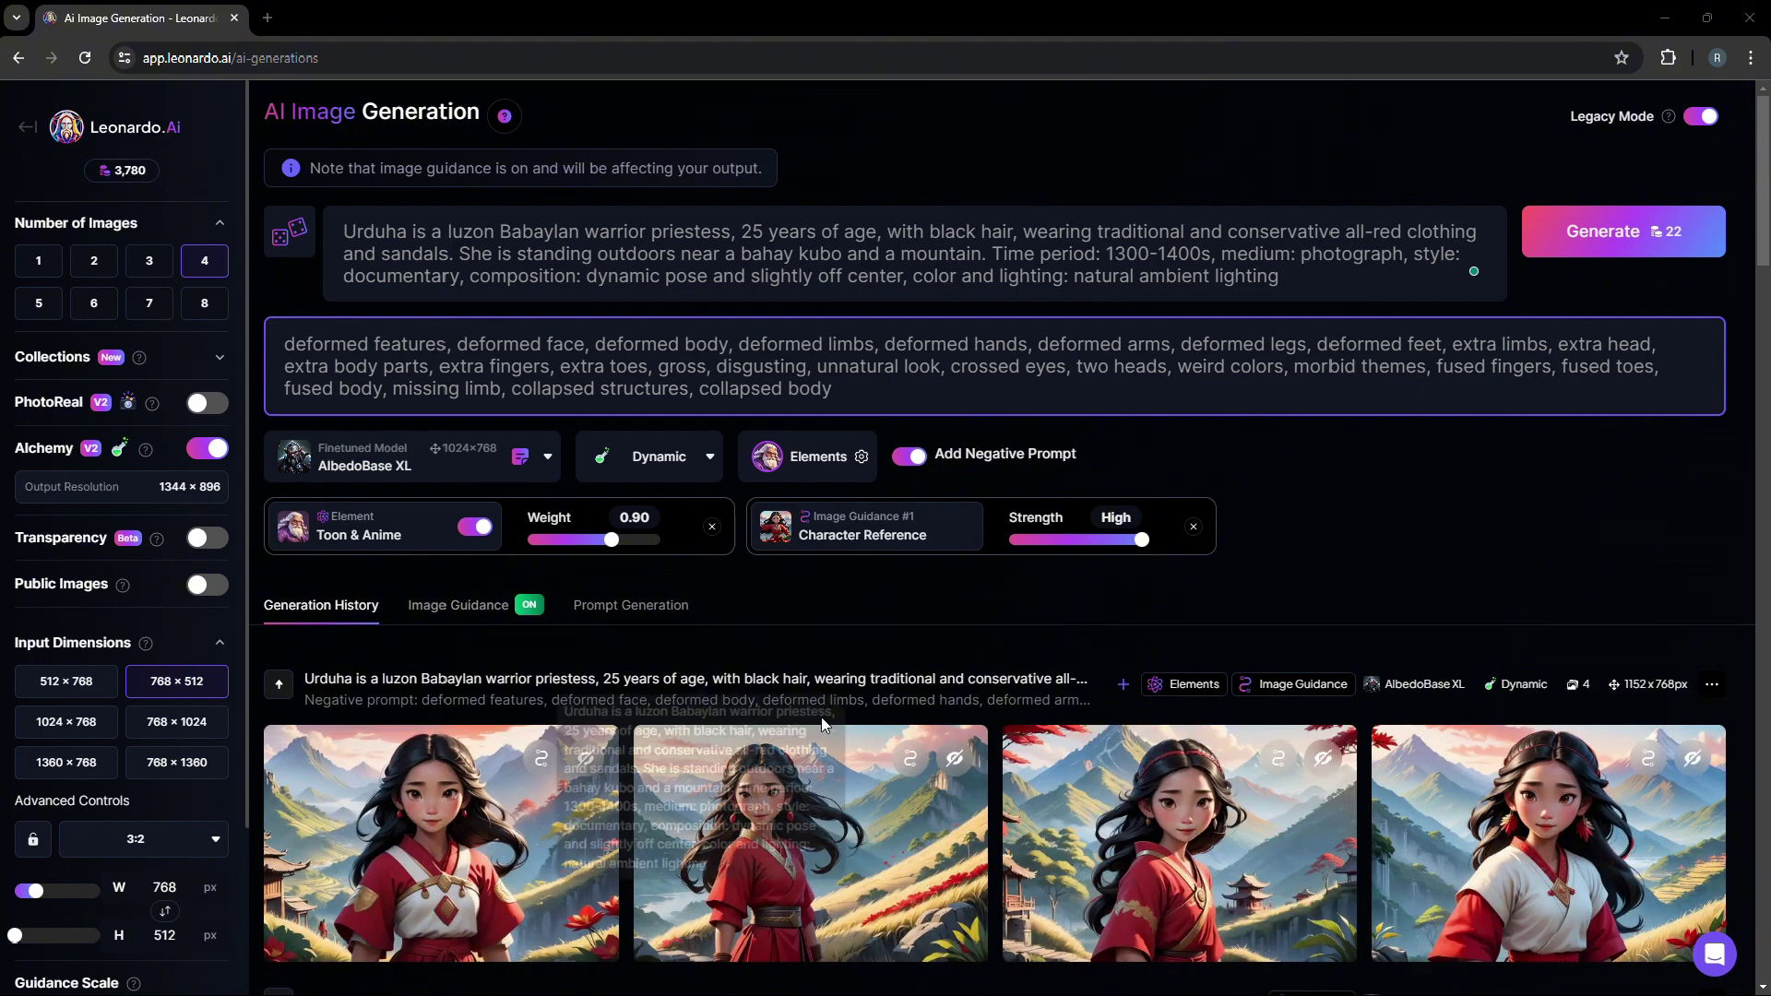
Apply Alchemy Smooth Upscale to the second standing priestess image
{"action": "mouse_move", "coordinate": [755, 862]}
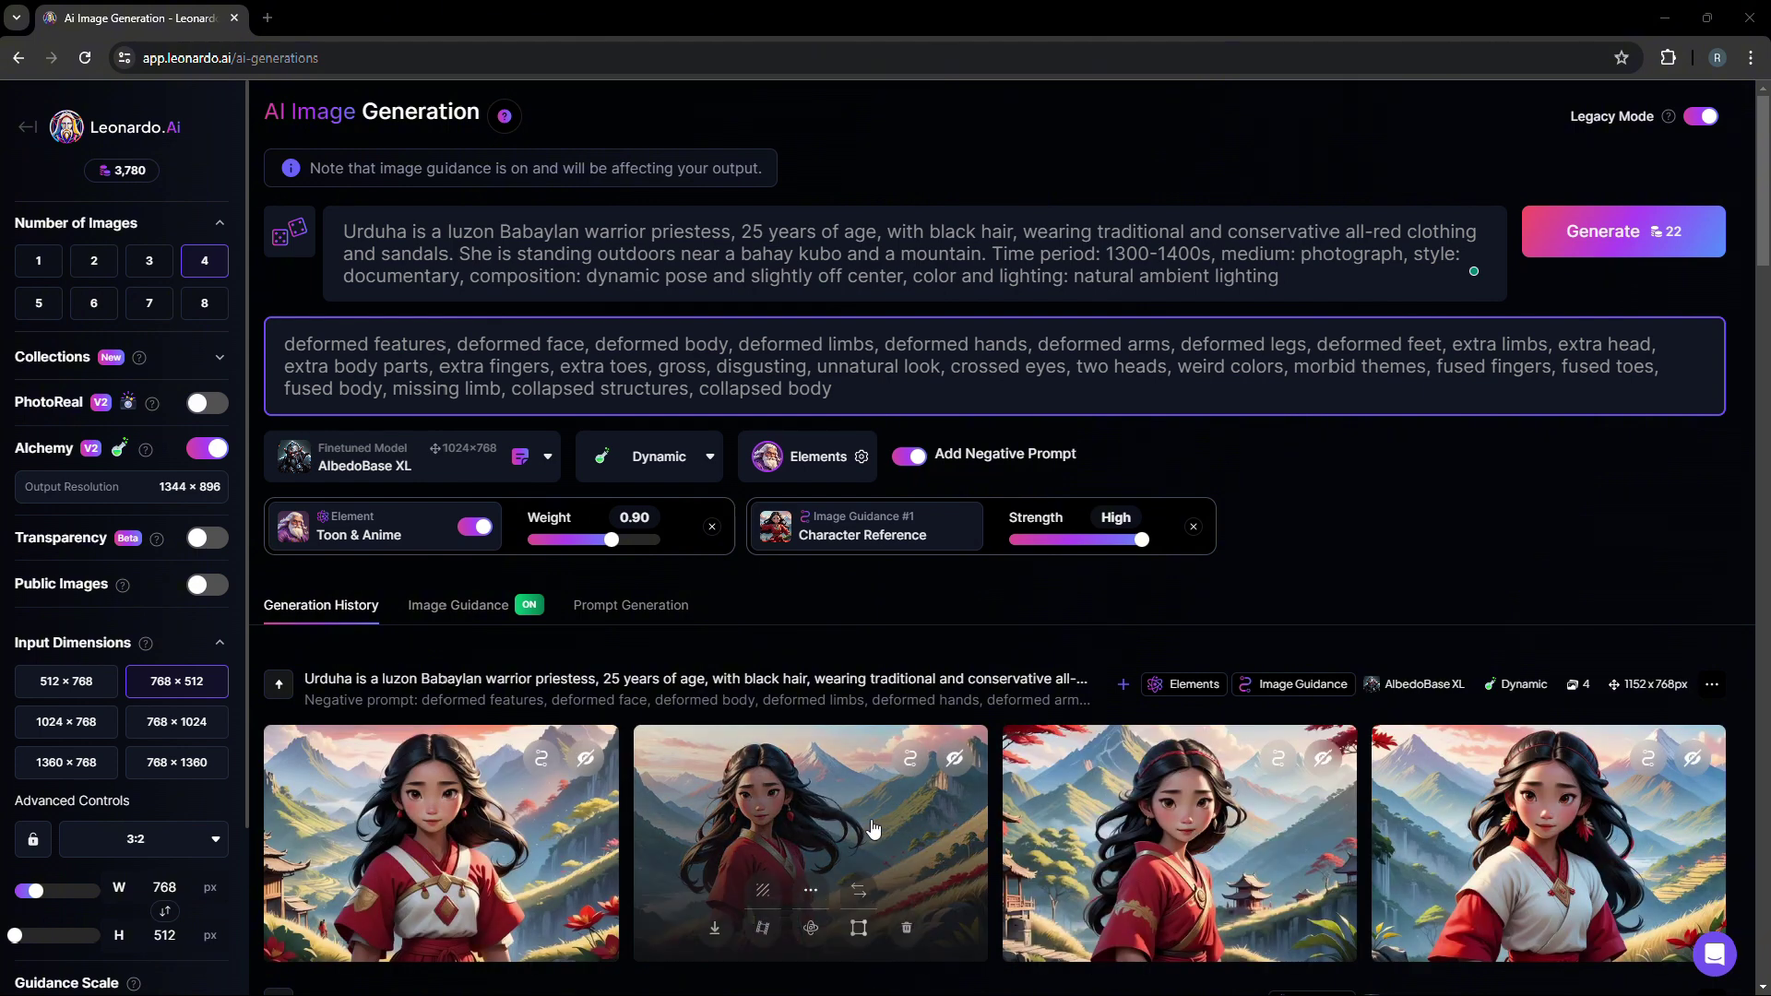
{"action": "left_click", "coordinate": [757, 805]}
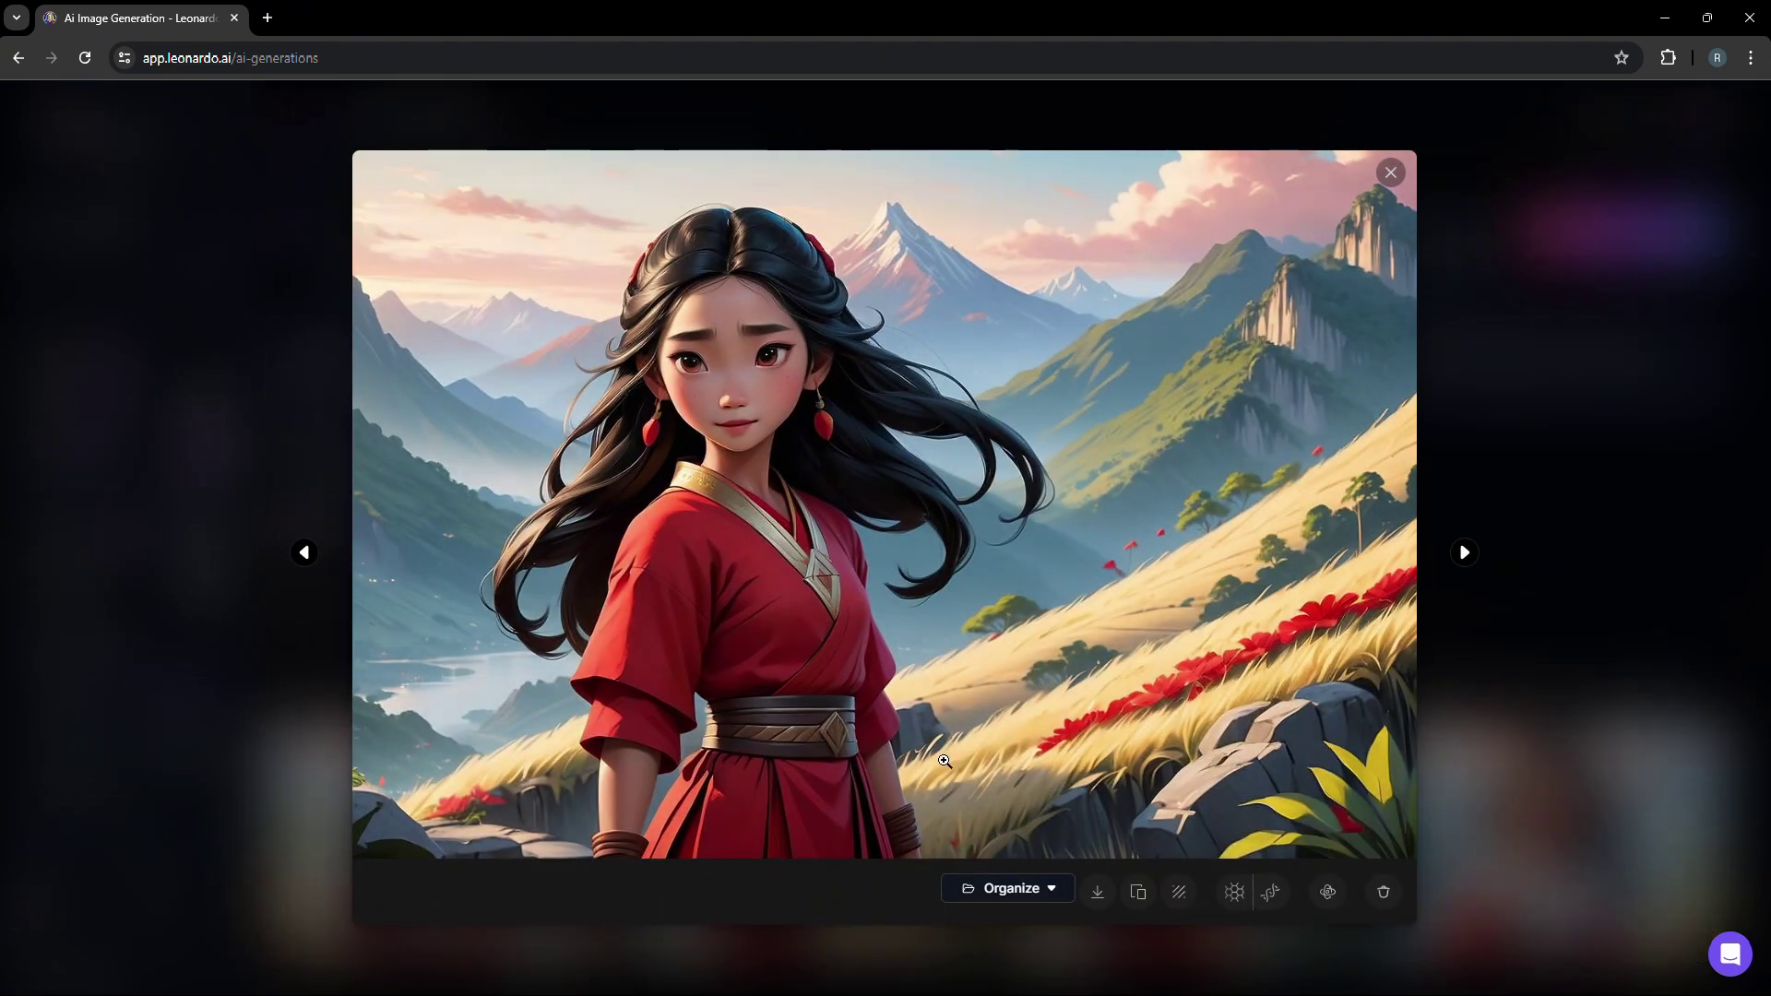
{"action": "left_click", "coordinate": [1236, 893]}
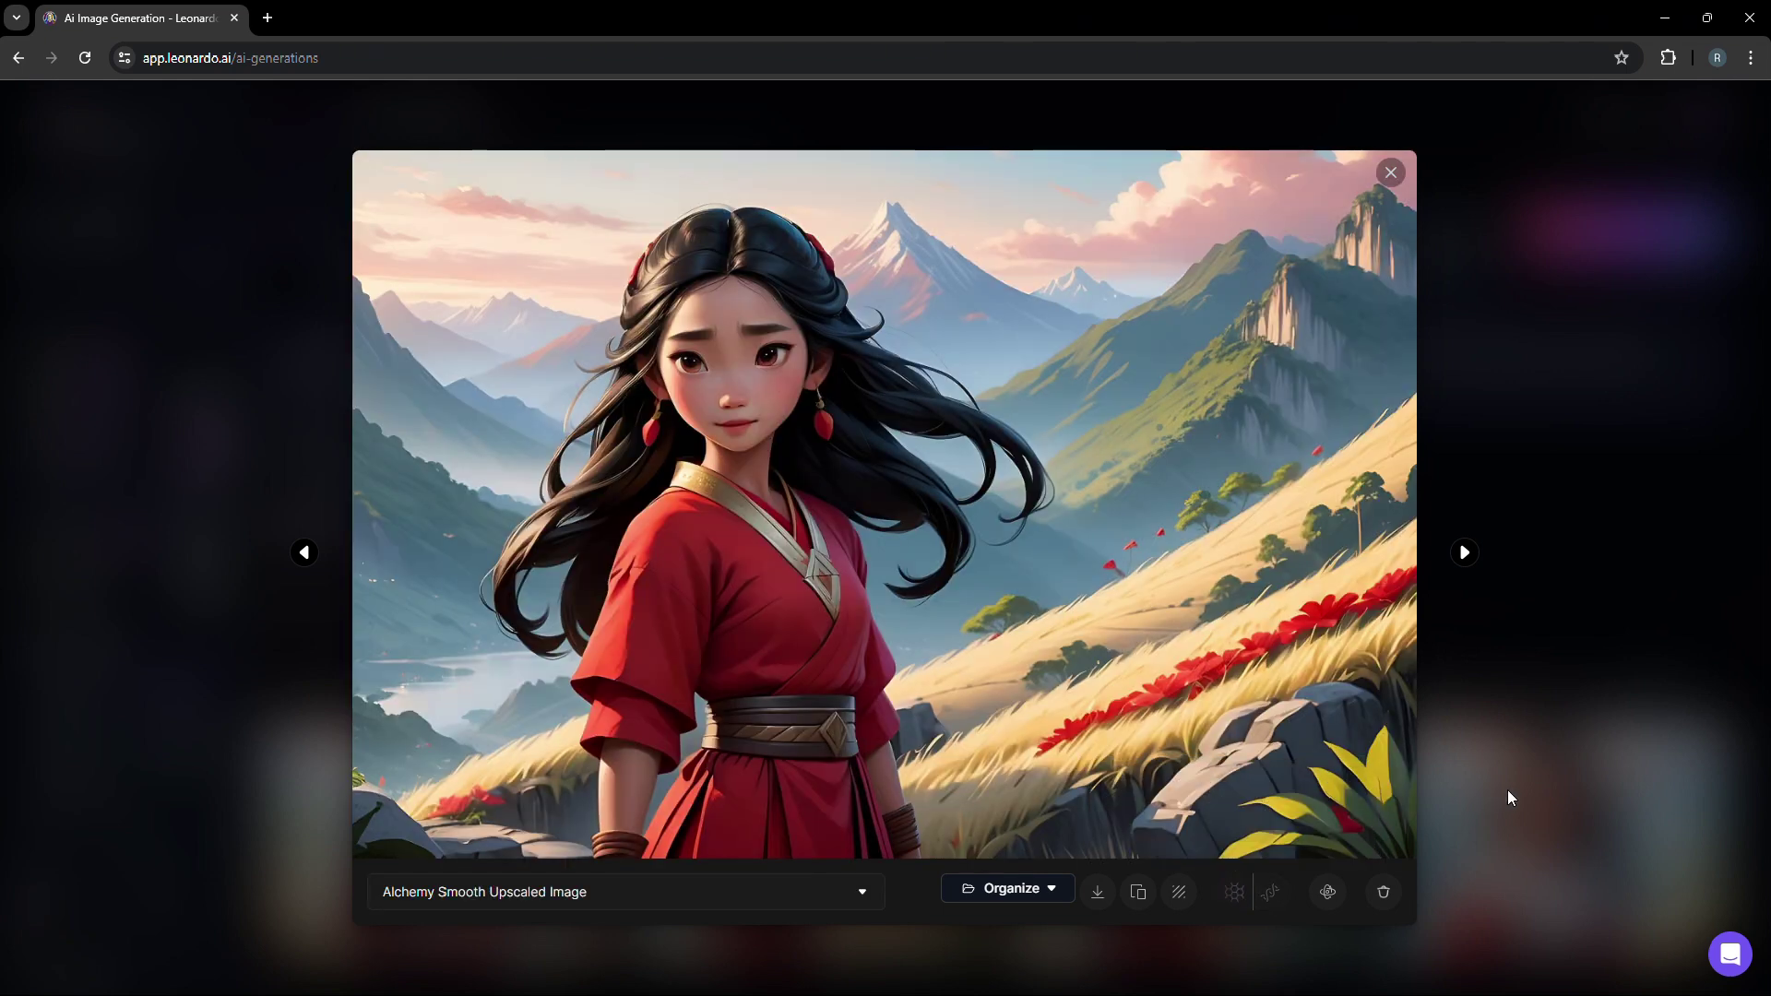
{"action": "left_click", "coordinate": [1392, 172]}
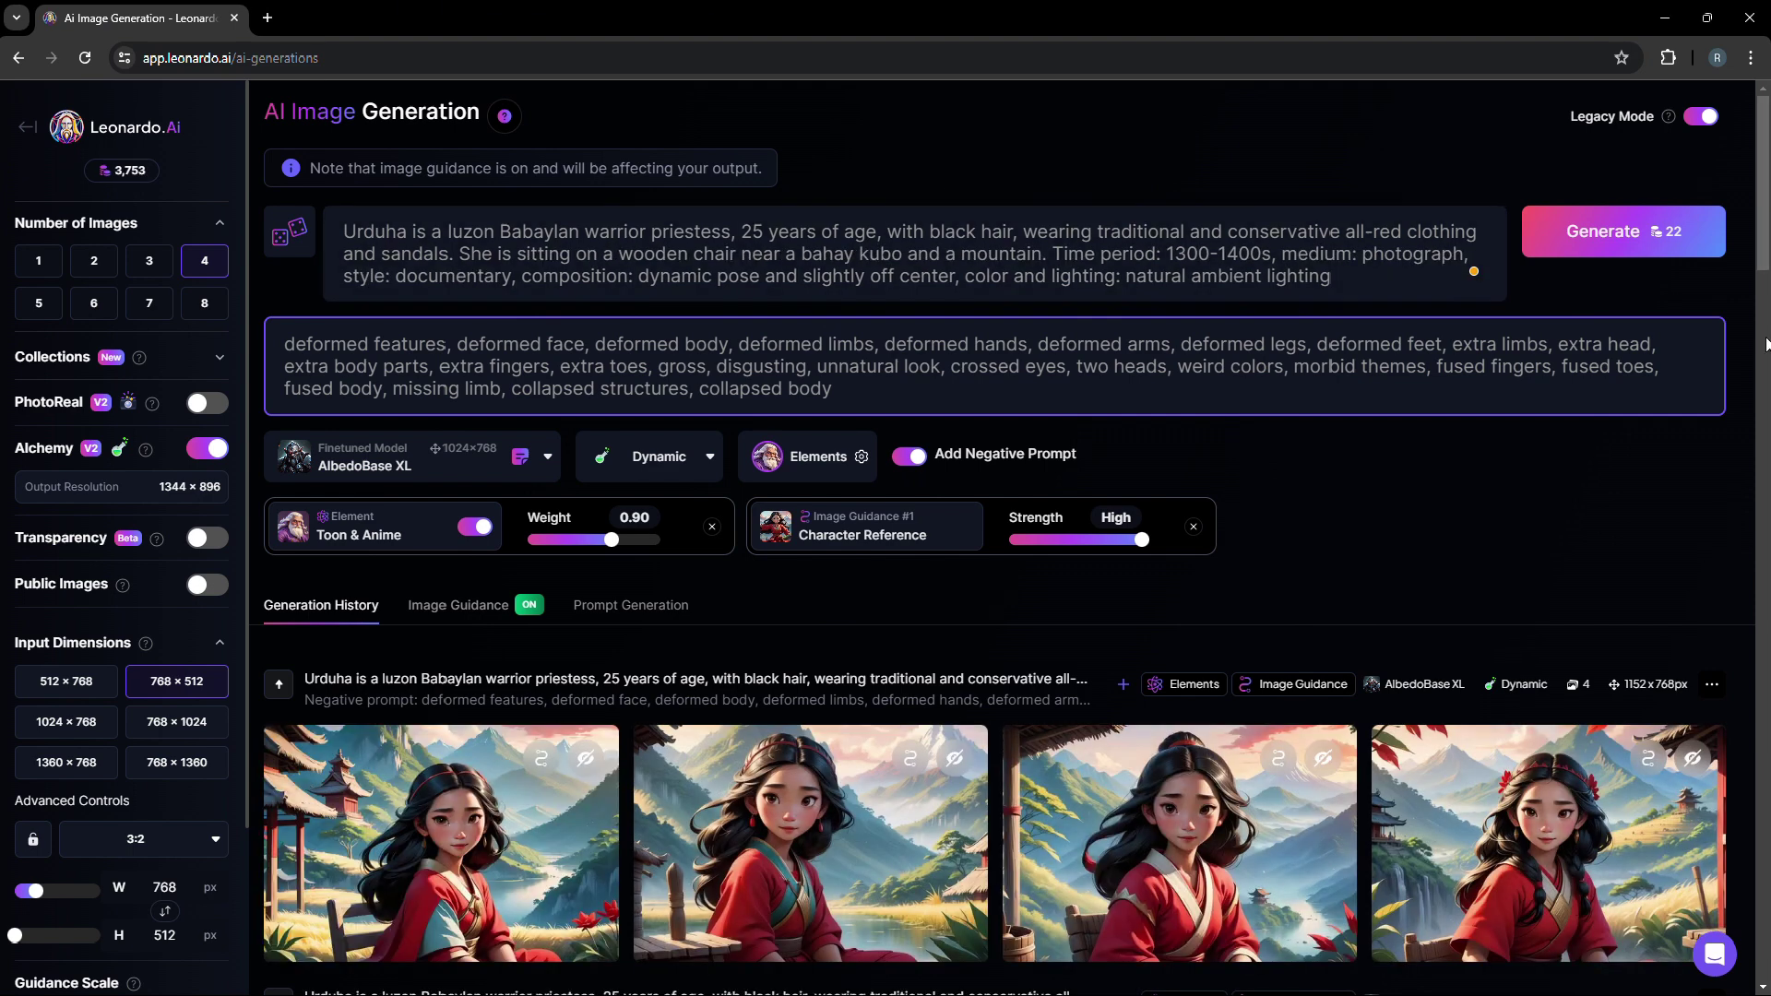
Review the second sitting priestess image at full size, then close the viewer
{"action": "scroll", "coordinate": [1765, 344], "scroll_direction": "down", "scroll_amount": 1}
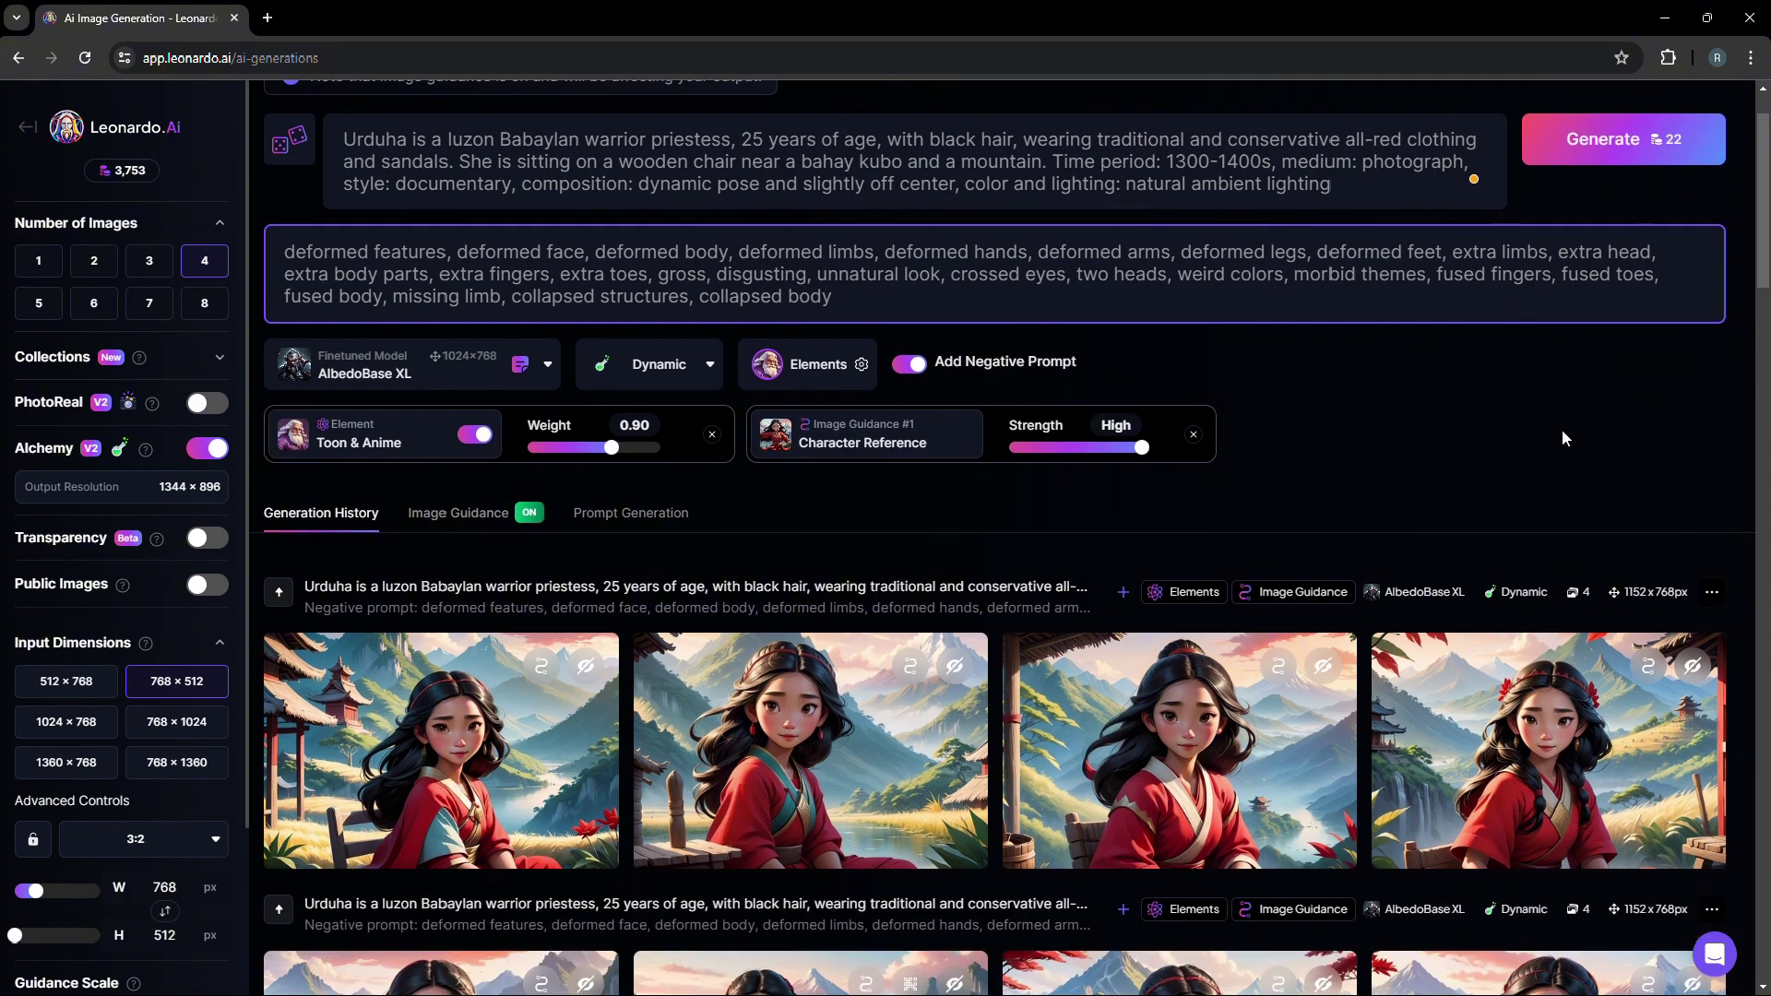
{"action": "left_click", "coordinate": [865, 733]}
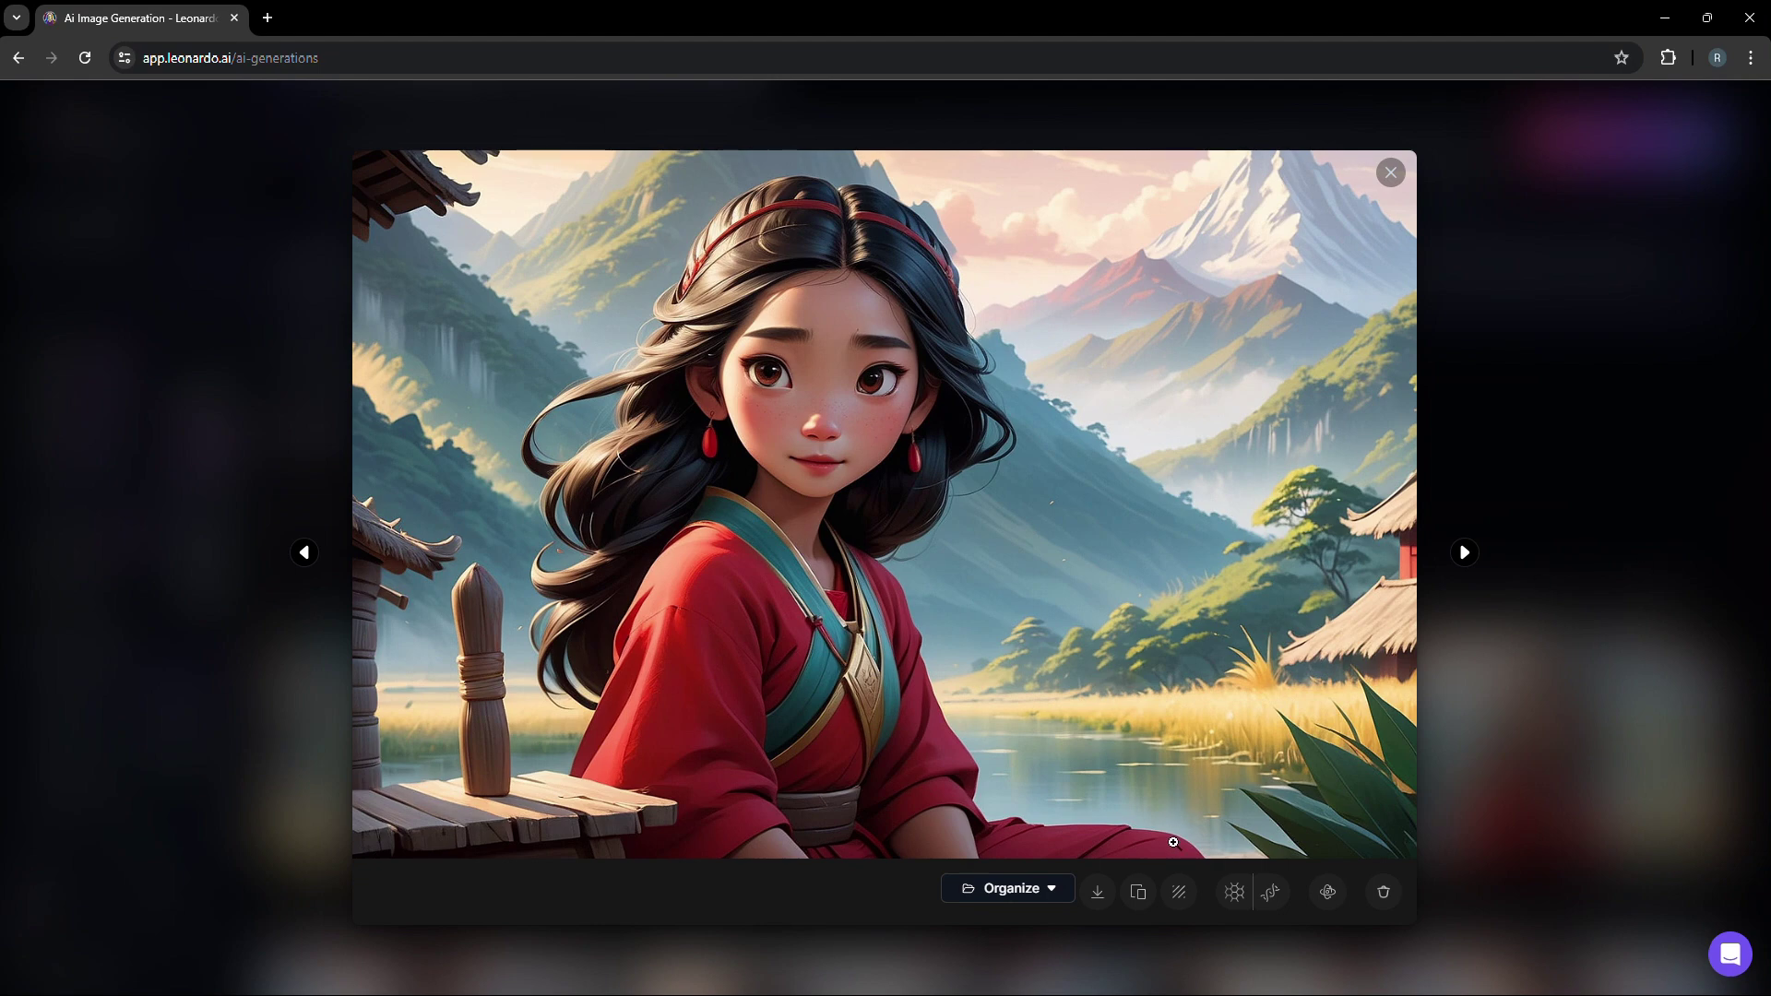
{"action": "left_click", "coordinate": [1391, 174]}
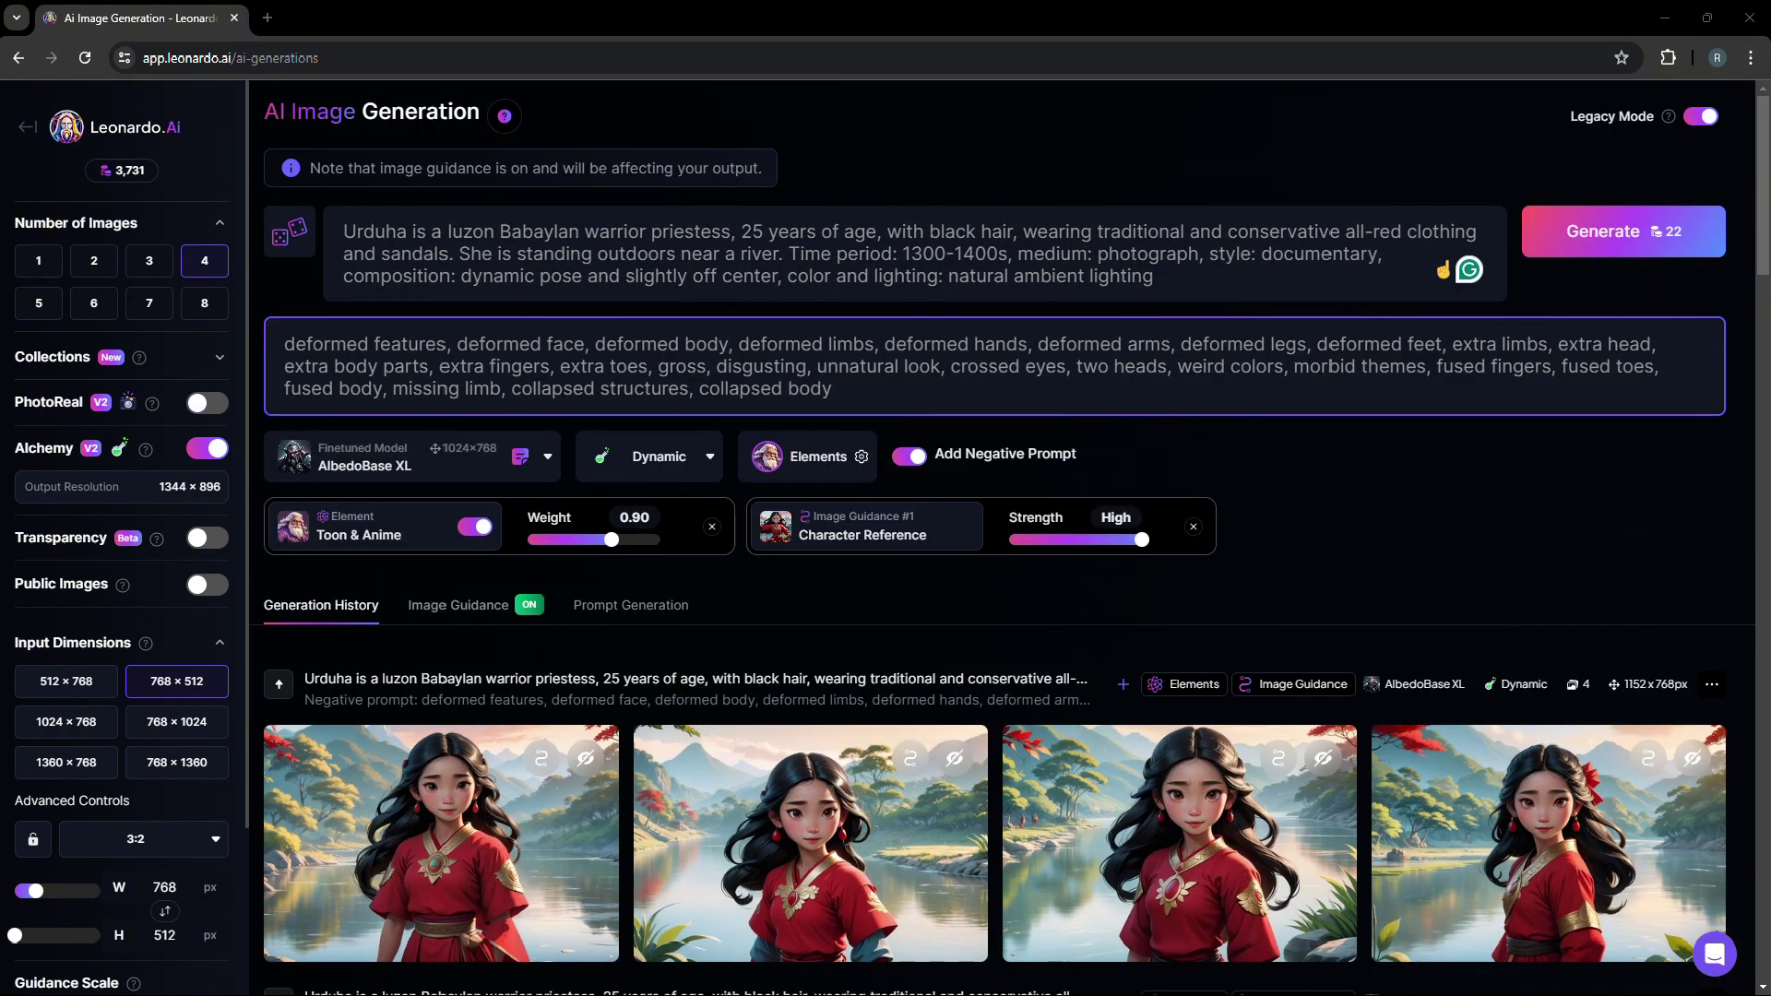
Review the first riverside priestess image at full size, then close the viewer
{"action": "mouse_move", "coordinate": [572, 918]}
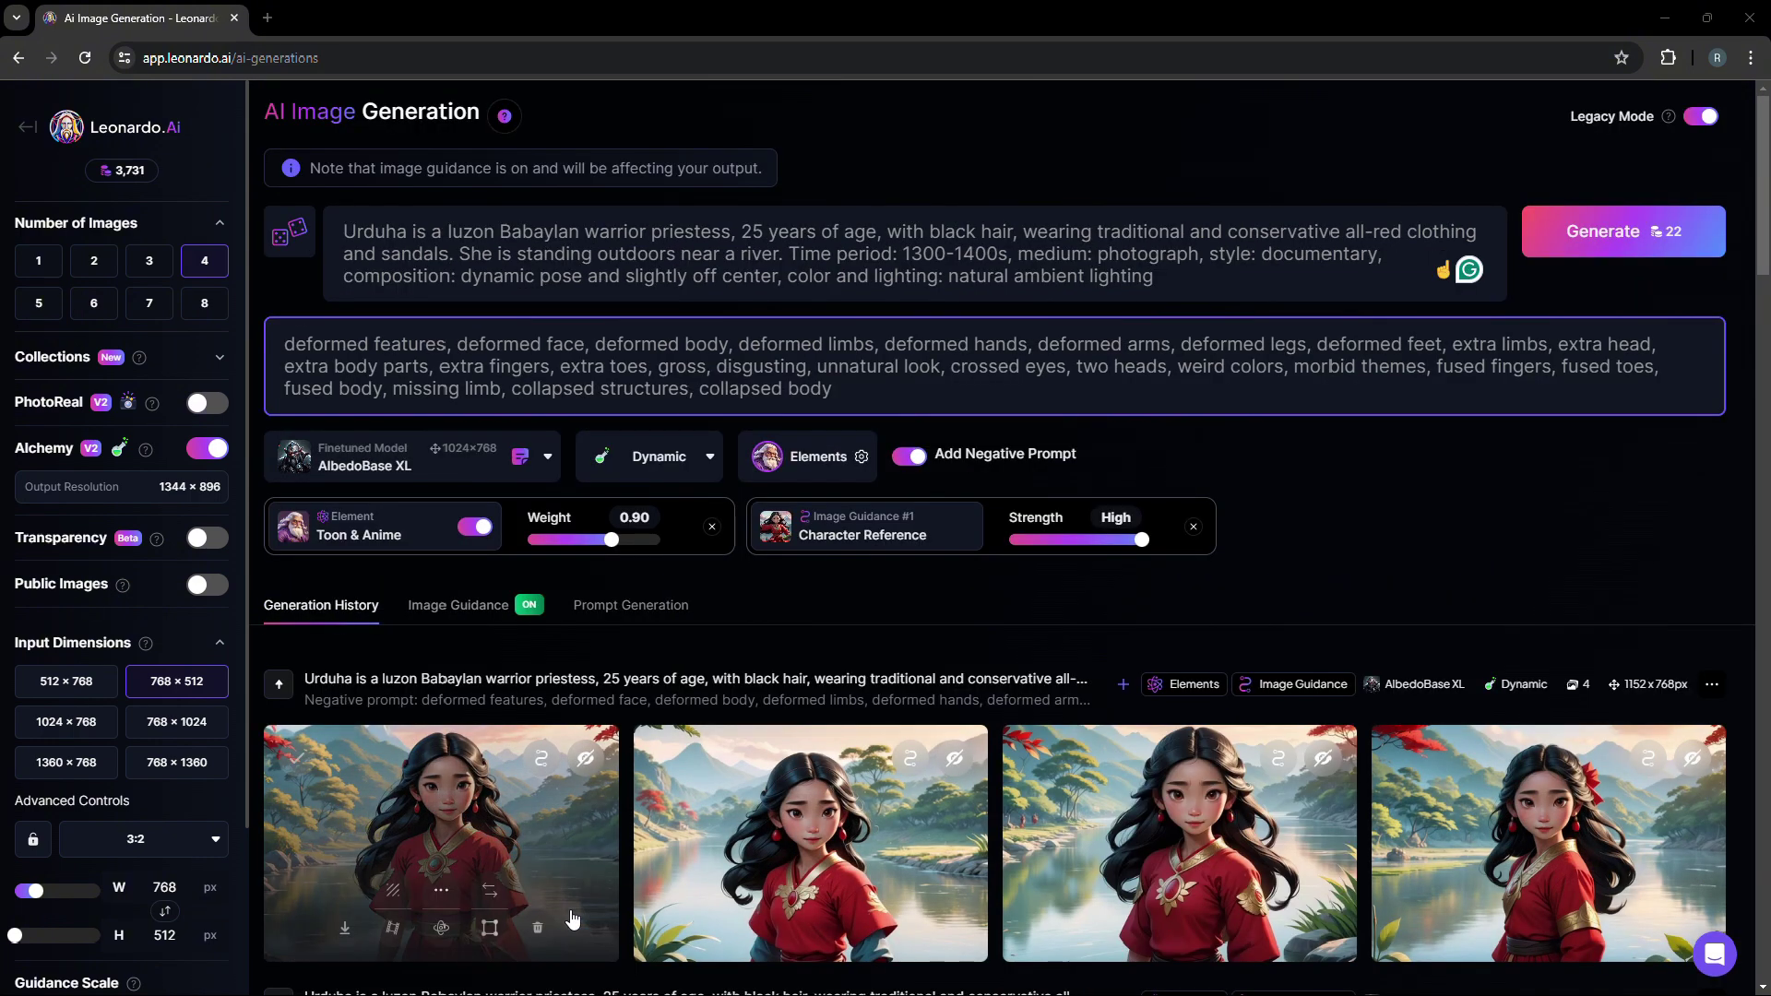
{"action": "left_click", "coordinate": [536, 844]}
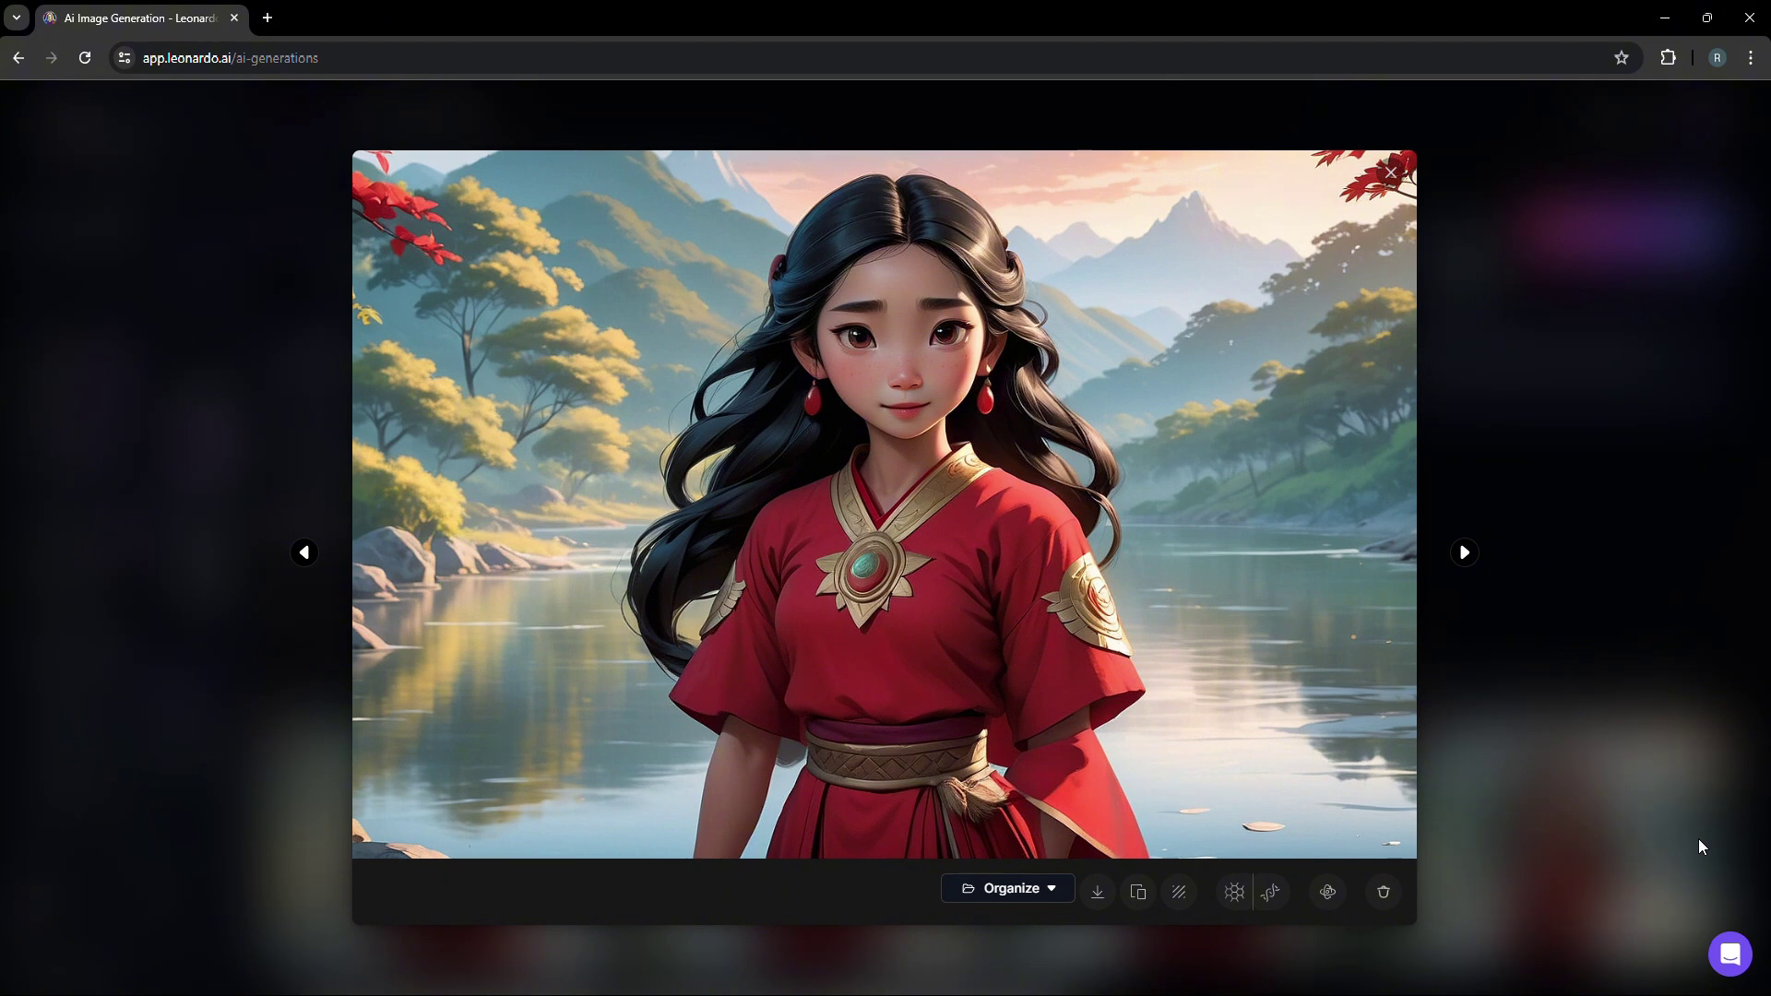
{"action": "left_click", "coordinate": [1389, 173]}
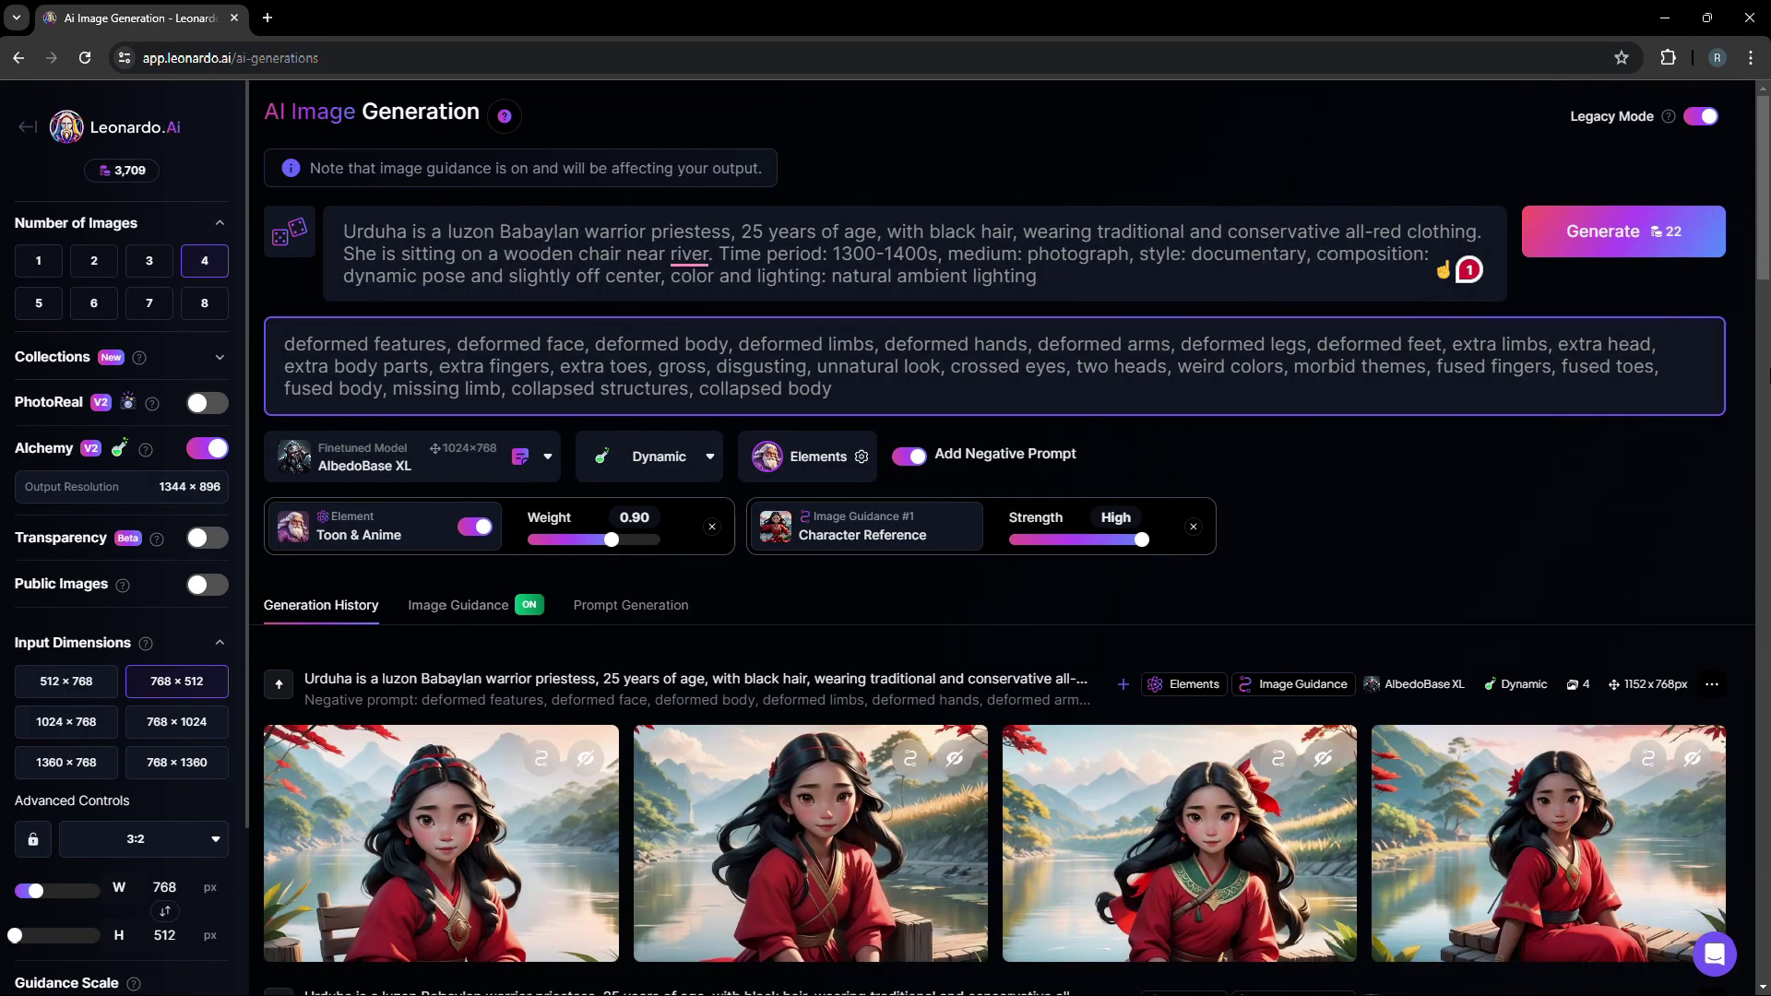
{"action": "scroll", "coordinate": [1587, 421], "scroll_direction": "down", "scroll_amount": 1}
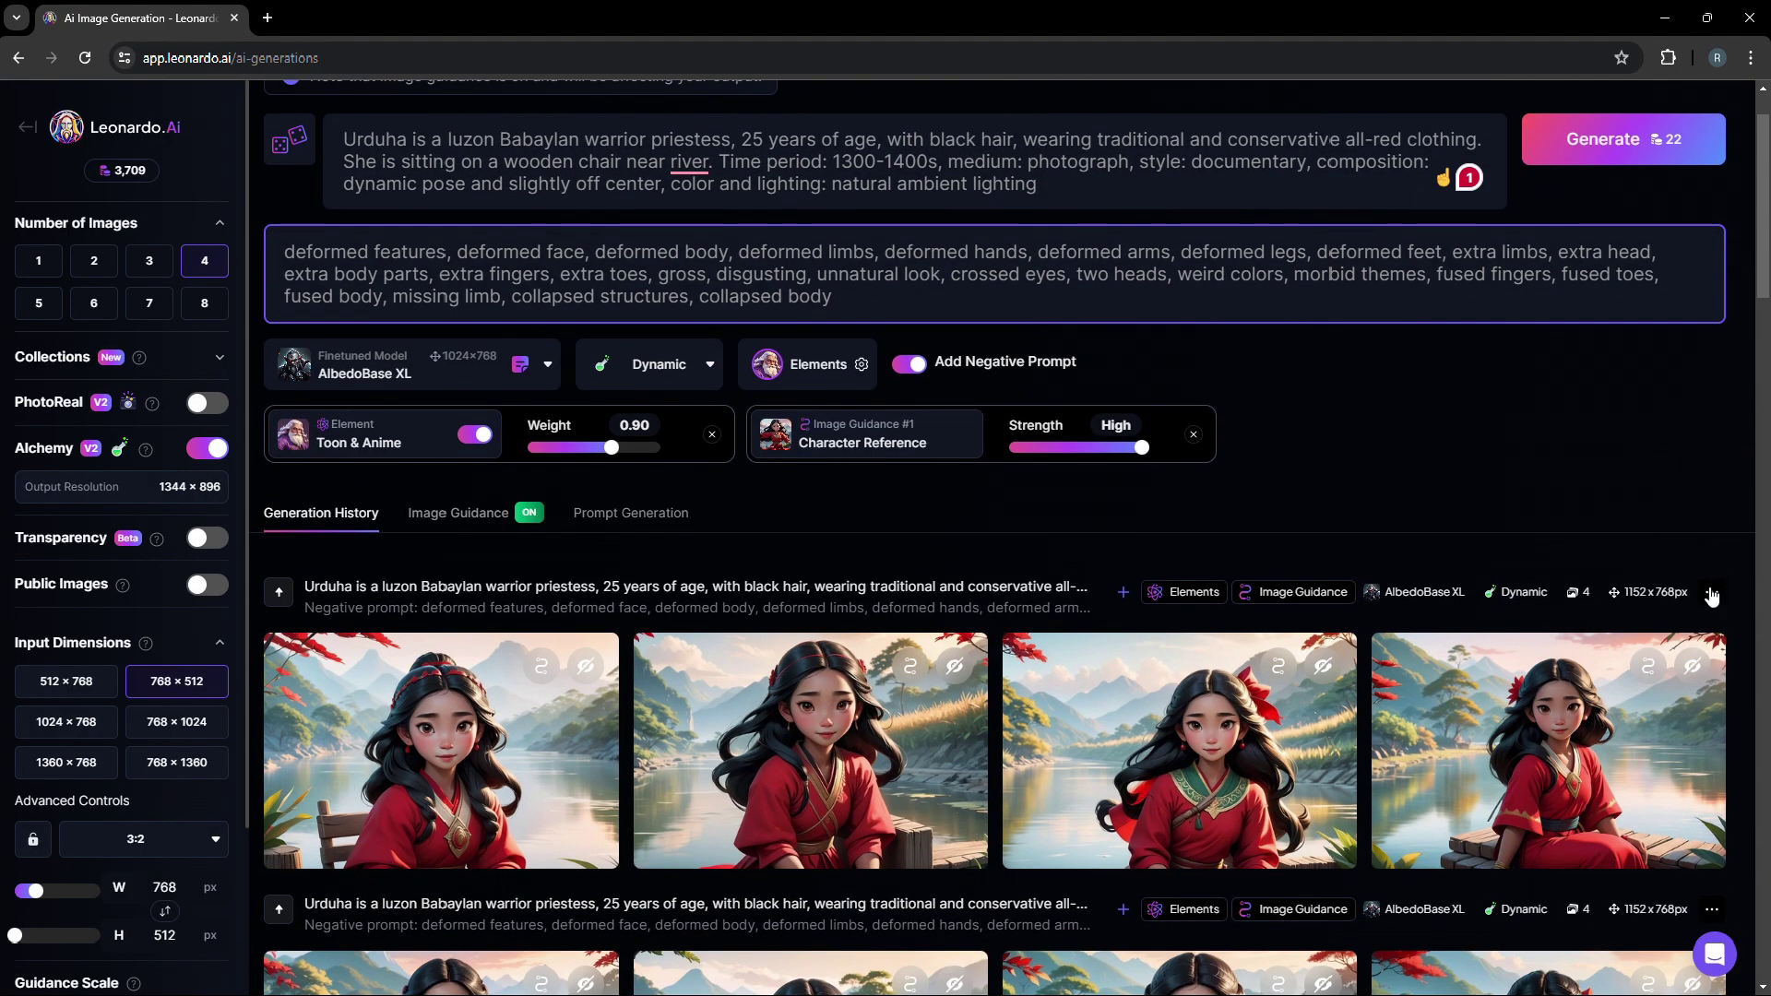
{"action": "left_click", "coordinate": [1599, 756]}
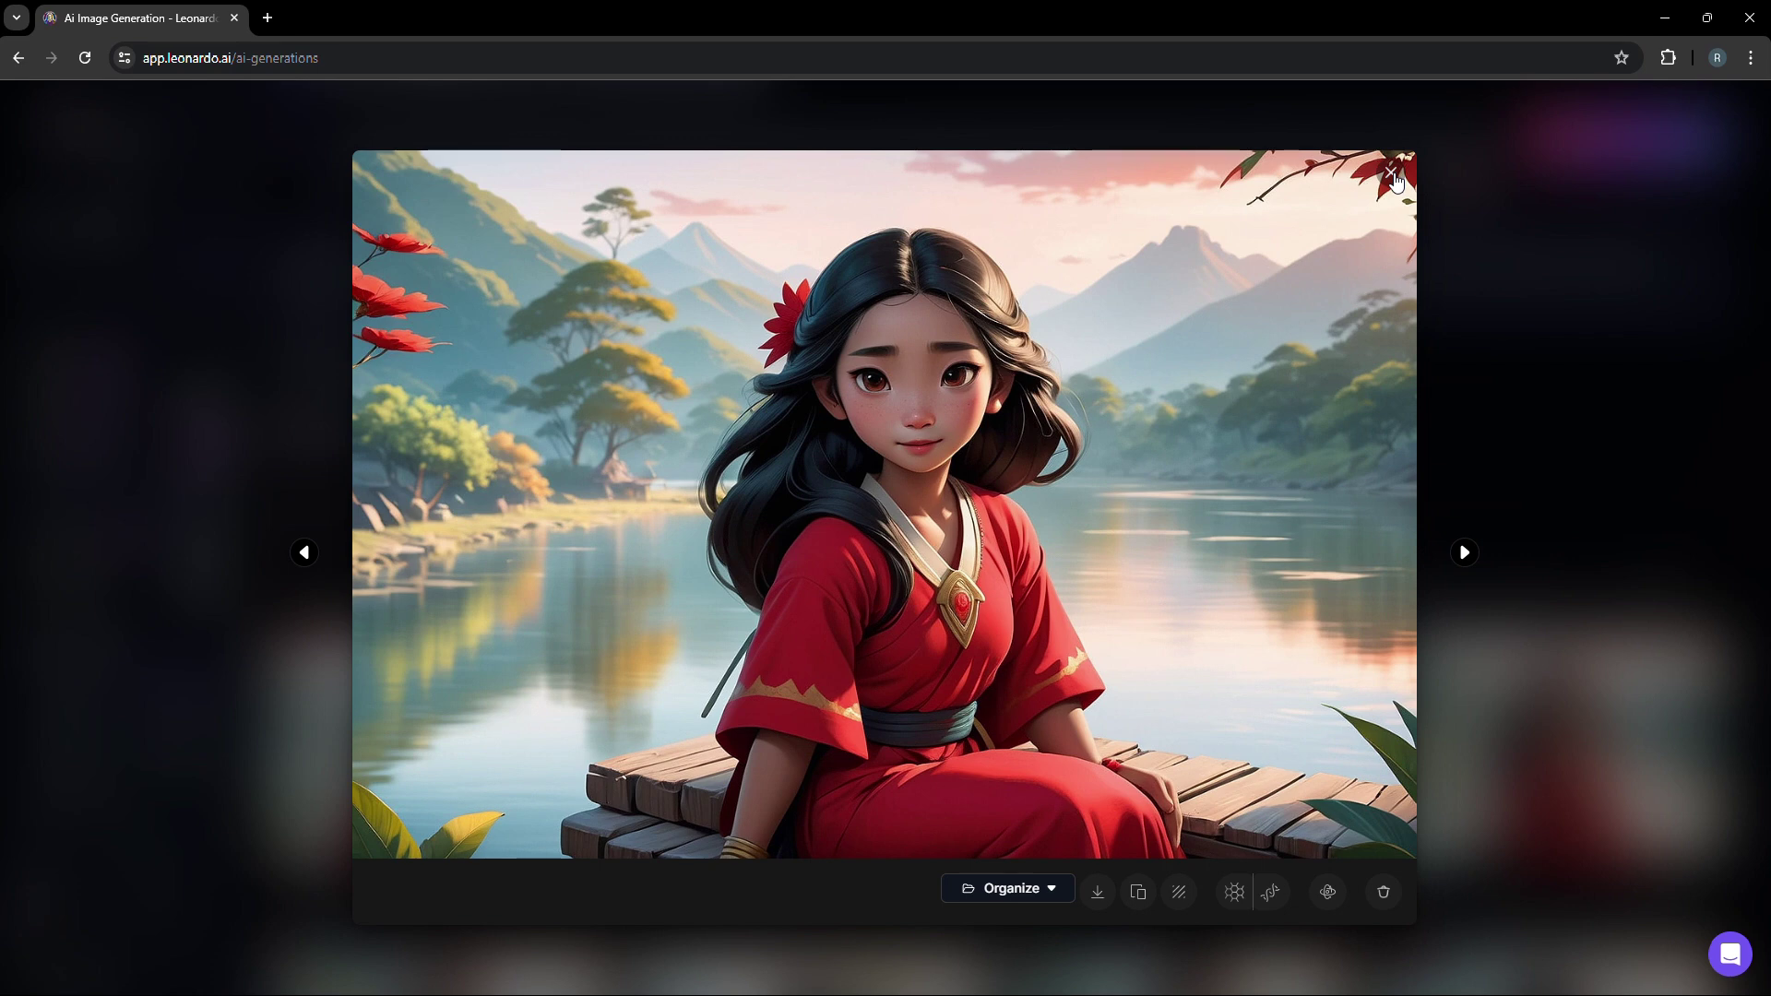
{"action": "left_click", "coordinate": [1393, 176]}
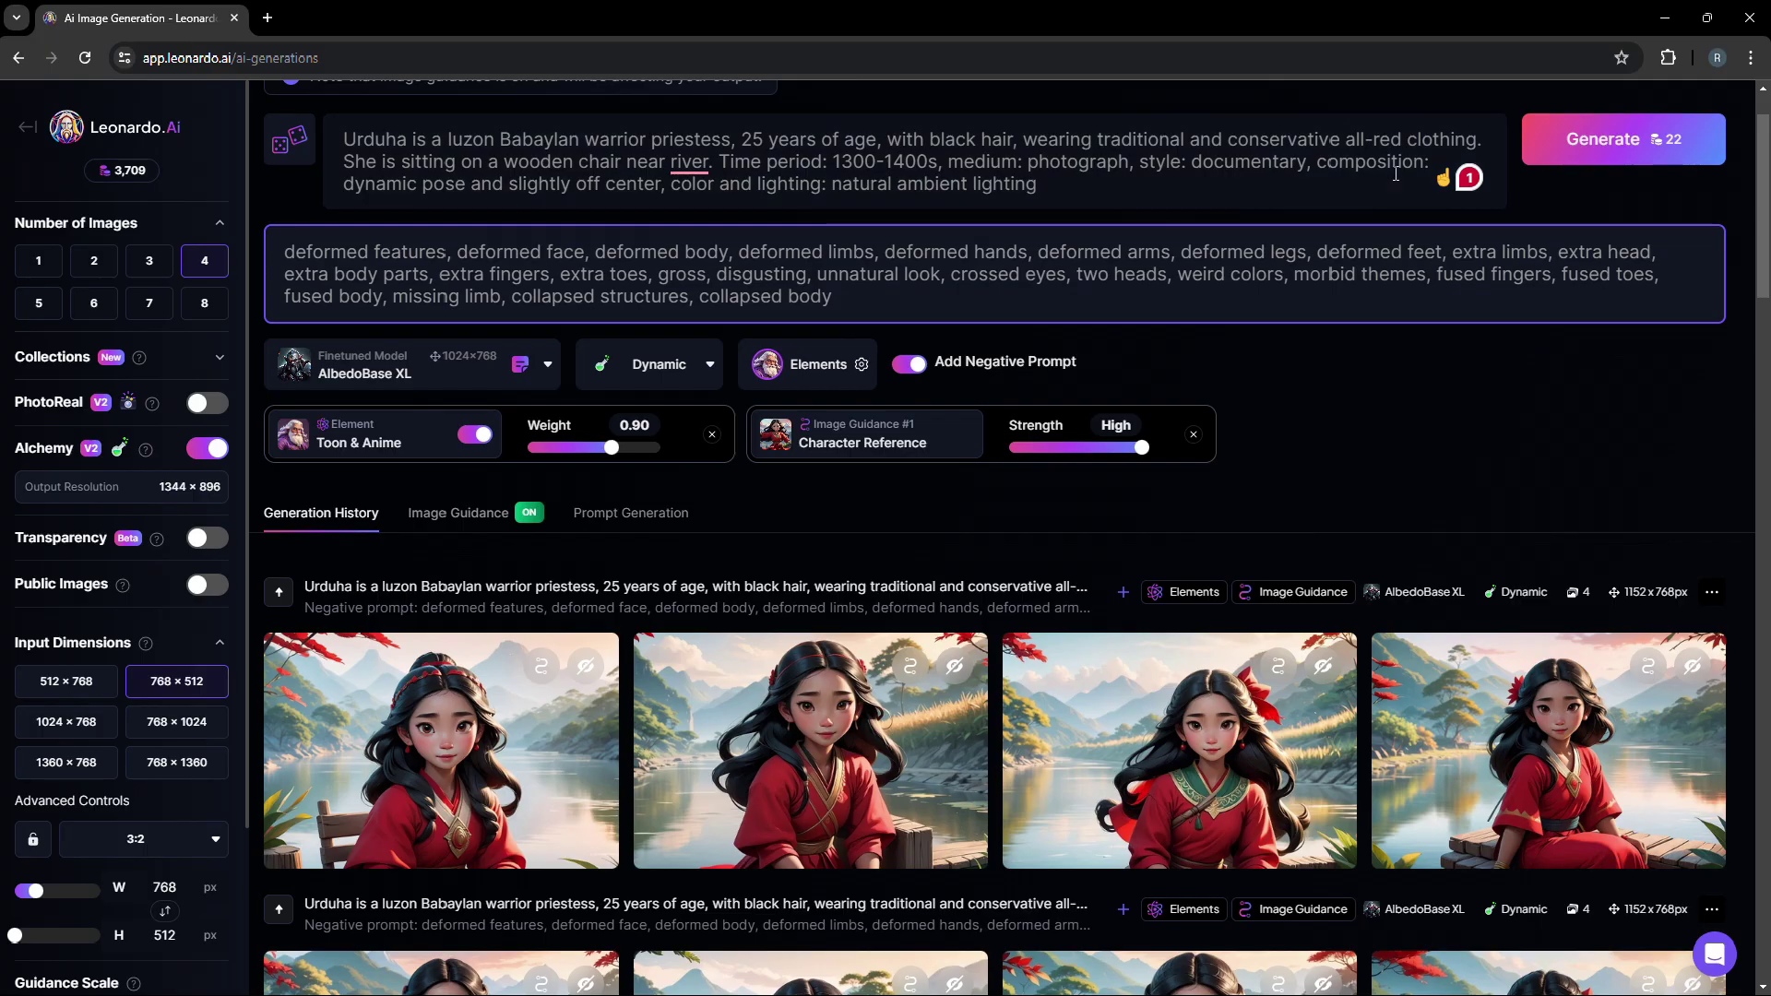